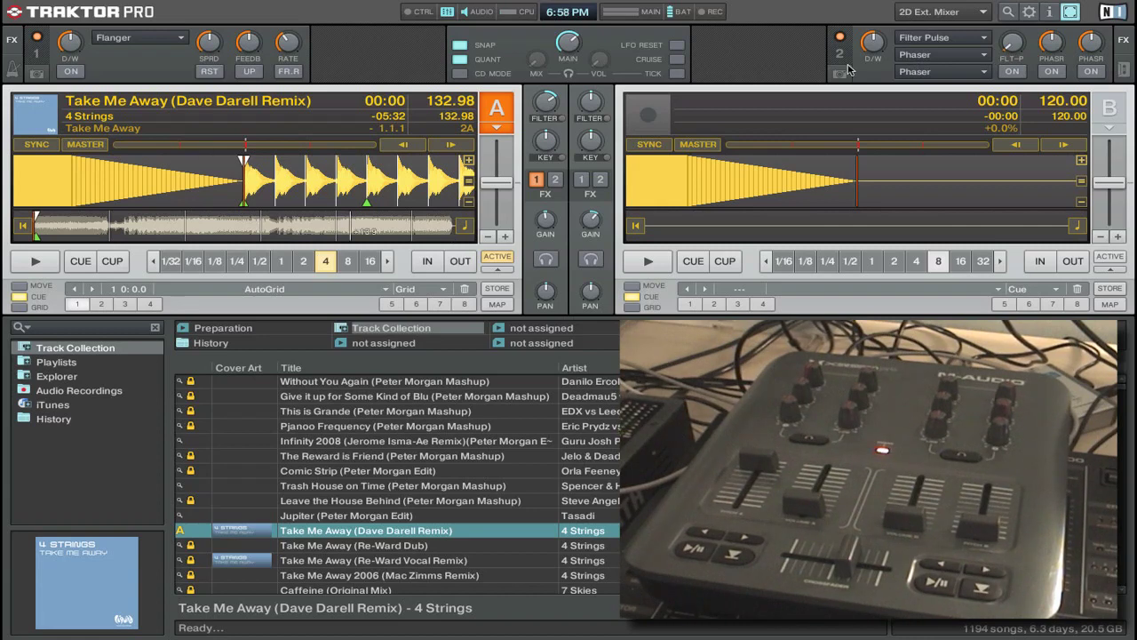
- Add a Generic MIDI device in the Controller Manager preferences
{"action": "left_click", "coordinate": [1029, 16]}
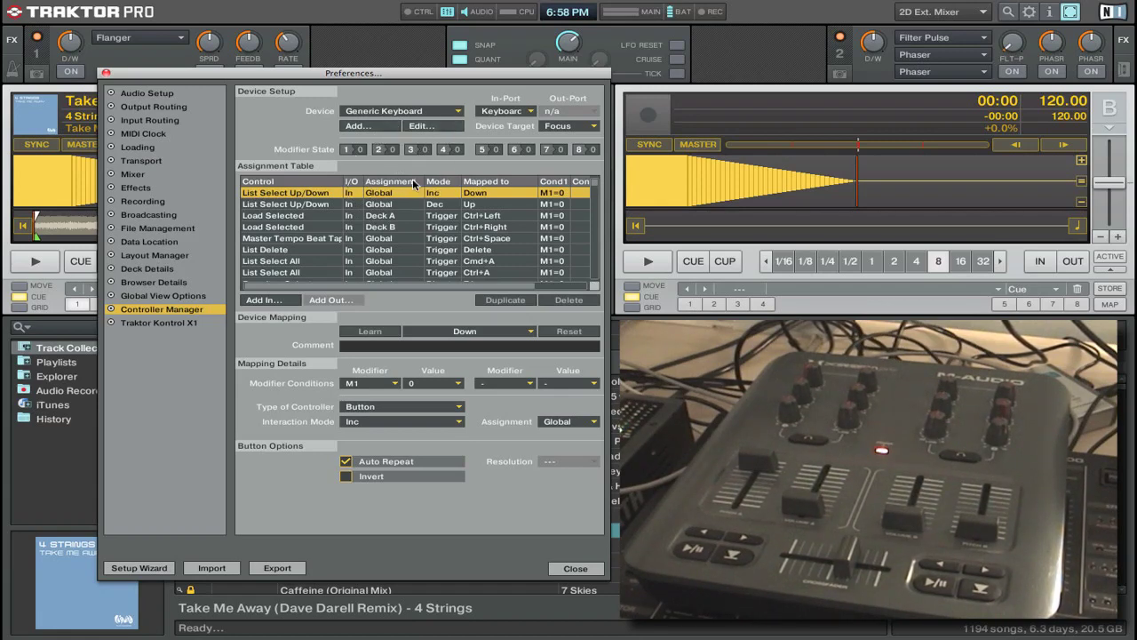
{"action": "left_click", "coordinate": [417, 113]}
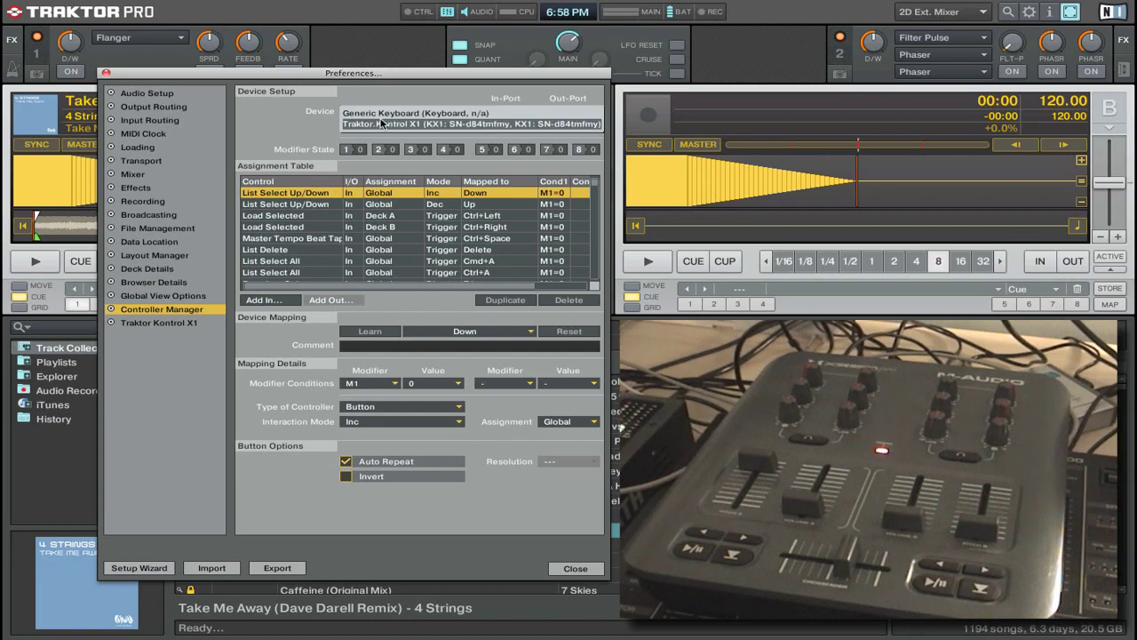
{"action": "left_click", "coordinate": [404, 95]}
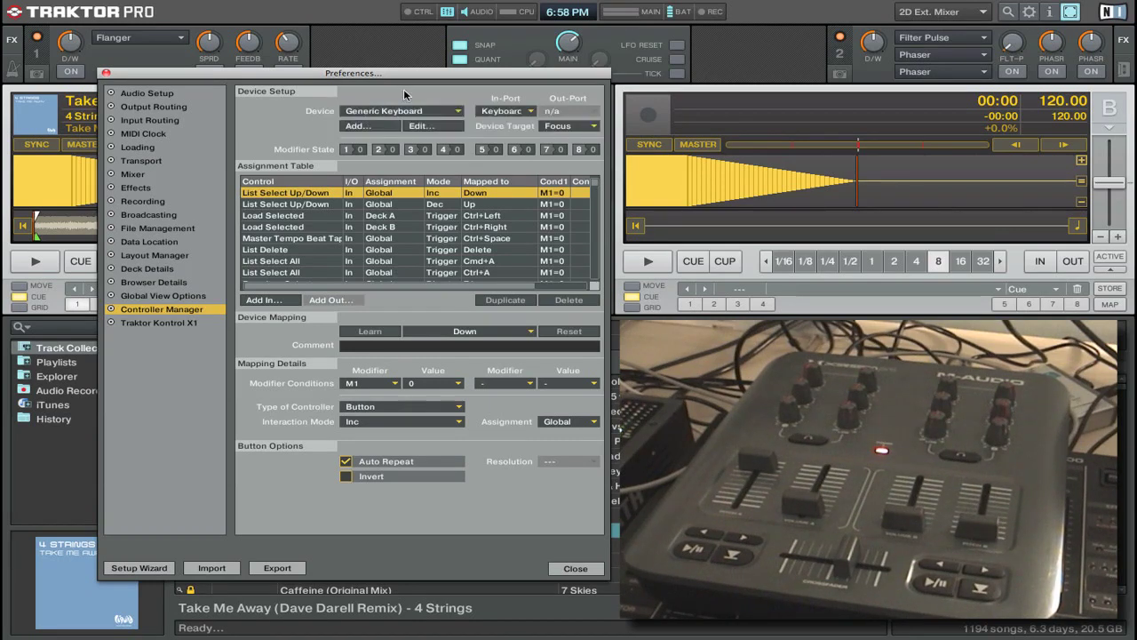
{"action": "left_click", "coordinate": [360, 128]}
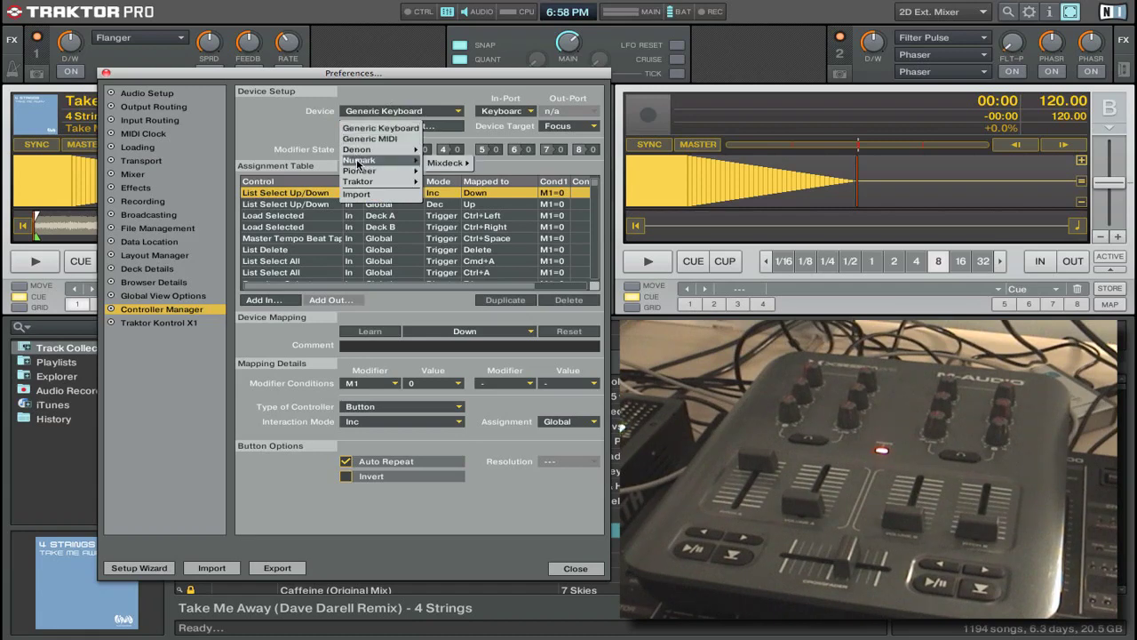
{"action": "mouse_move", "coordinate": [356, 151]}
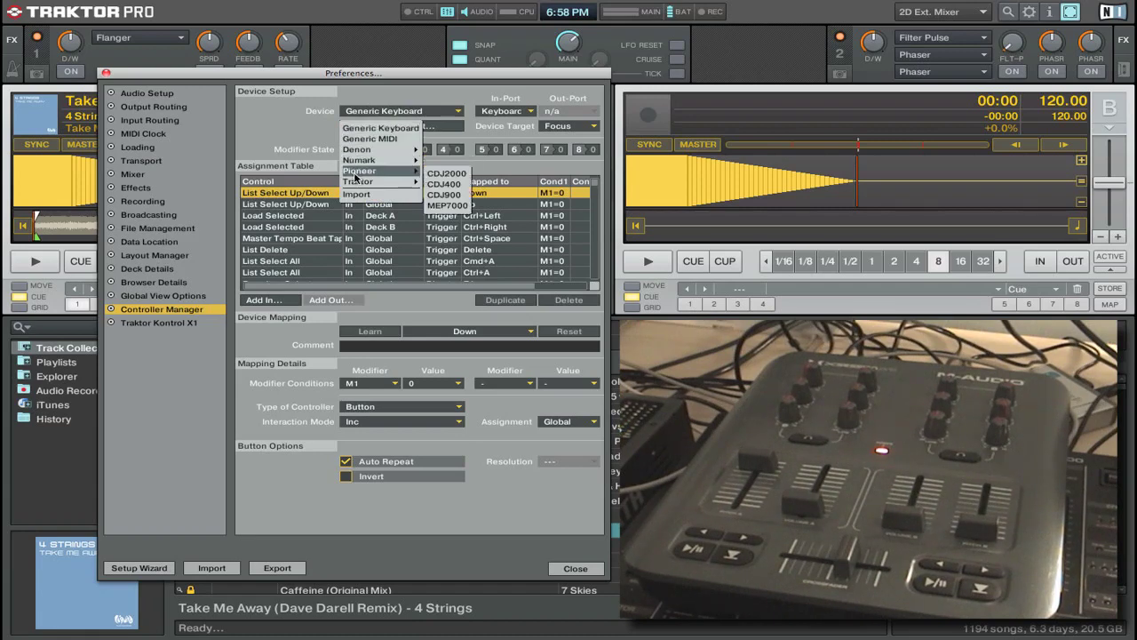
{"action": "mouse_move", "coordinate": [400, 180]}
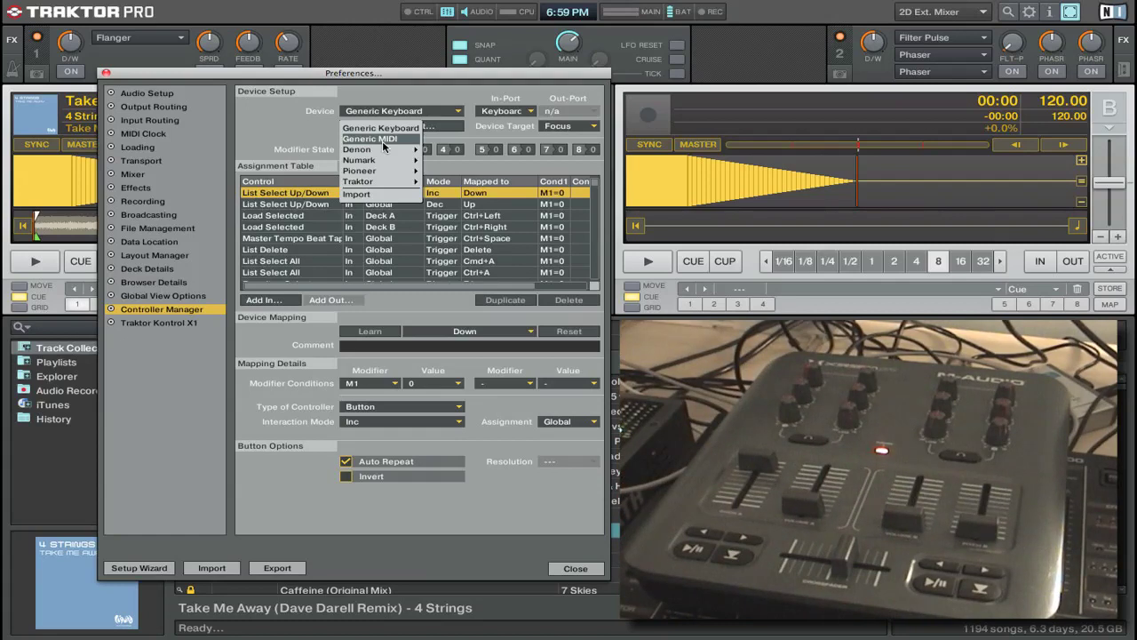
{"action": "left_click", "coordinate": [382, 140]}
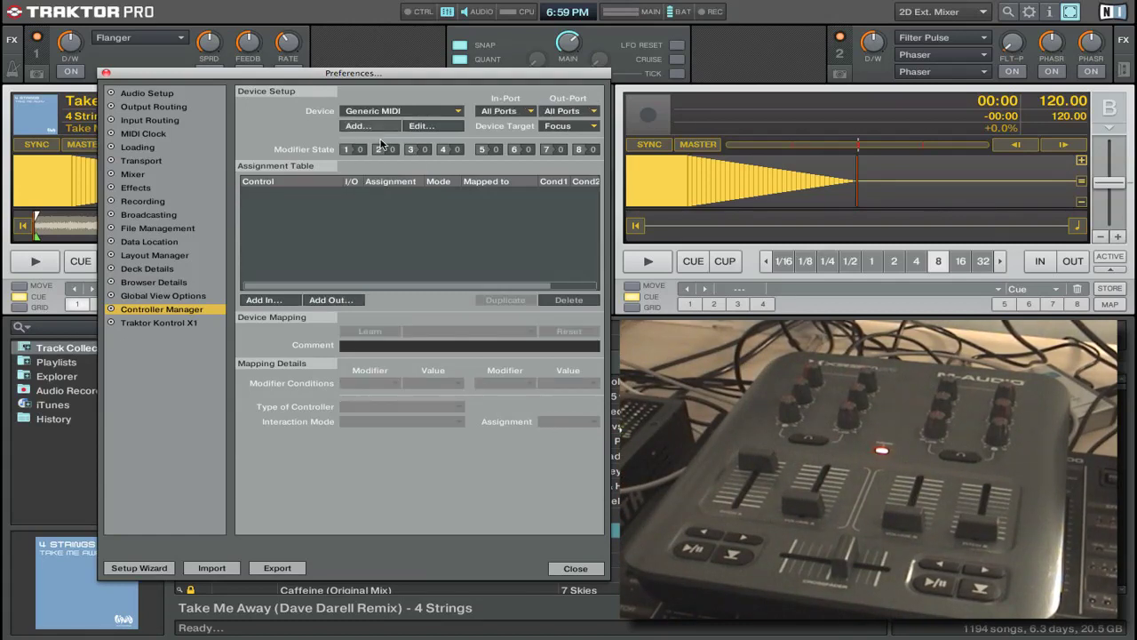
- Give the new Generic MIDI device the comment XSession and keep it selected as the device to edit
{"action": "left_click", "coordinate": [430, 133]}
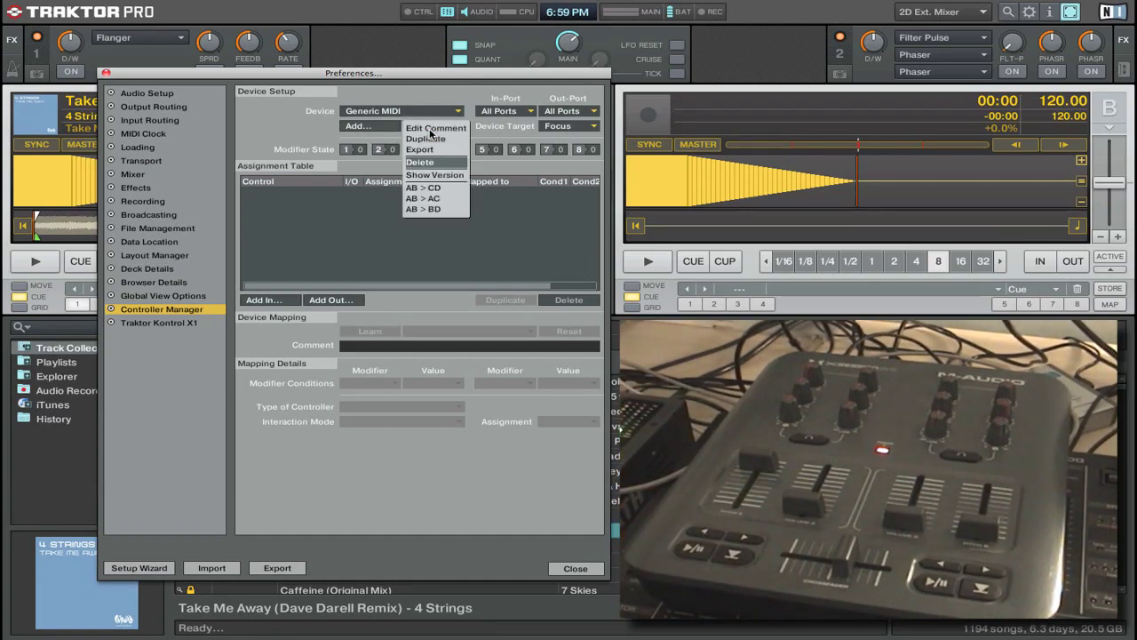
{"action": "left_click", "coordinate": [425, 129]}
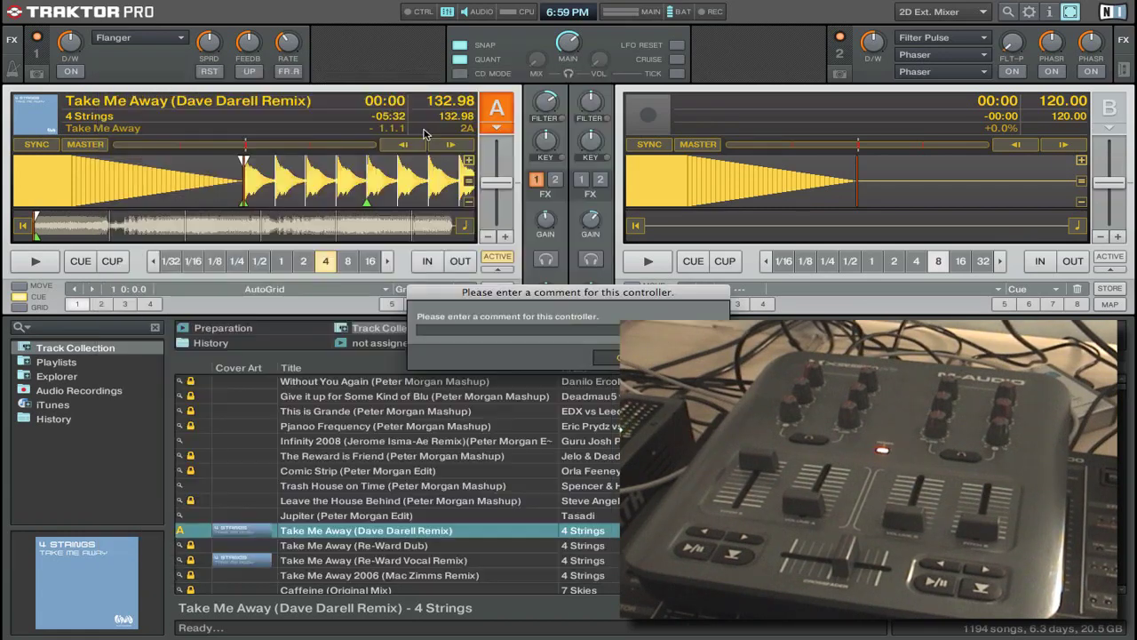
{"action": "type", "text": "XSession"}
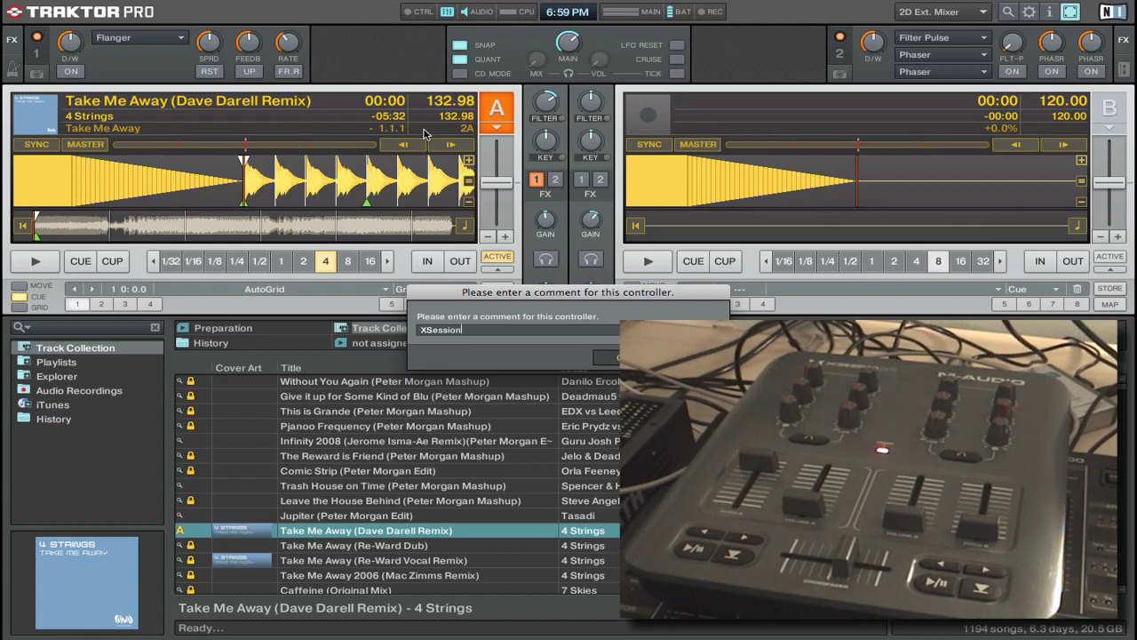
{"action": "key", "text": "Return"}
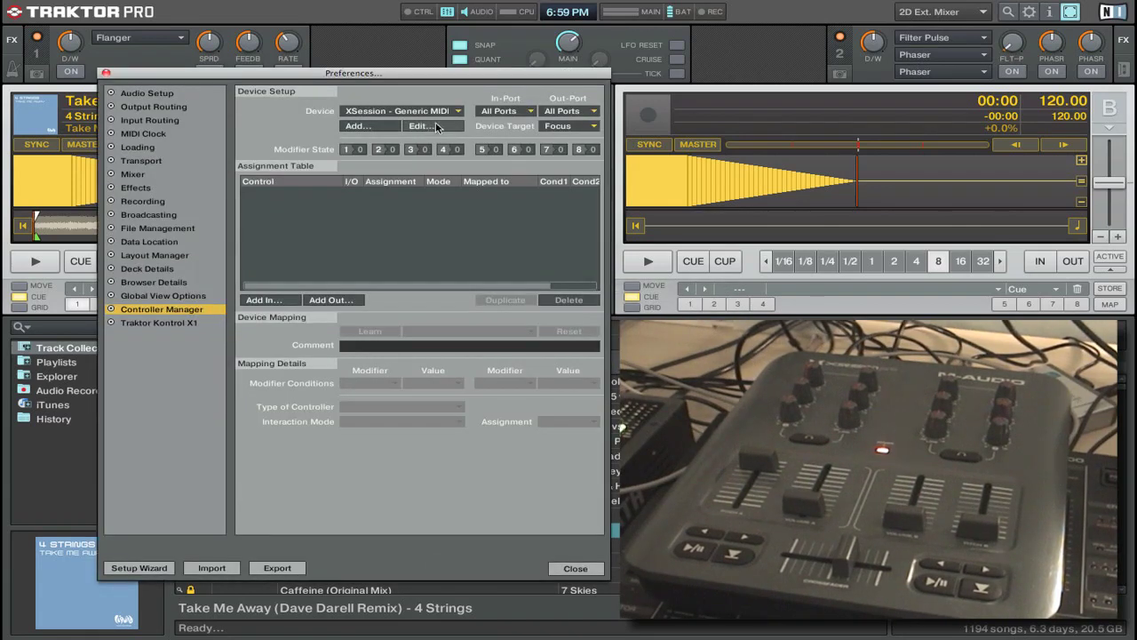
{"action": "left_click", "coordinate": [434, 113]}
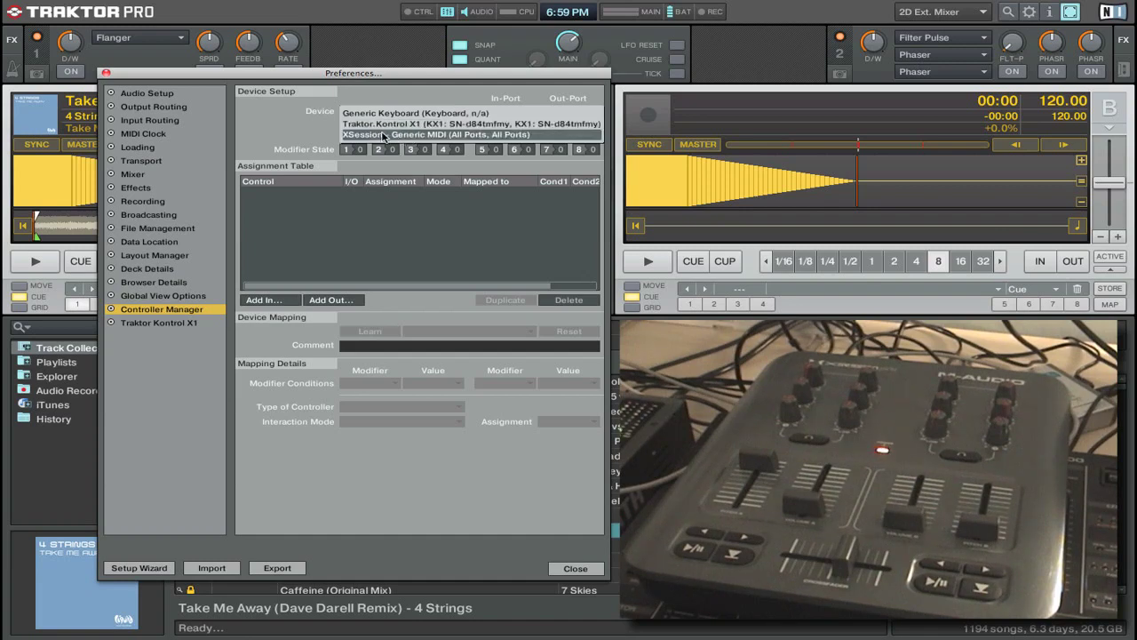
{"action": "left_click", "coordinate": [436, 135]}
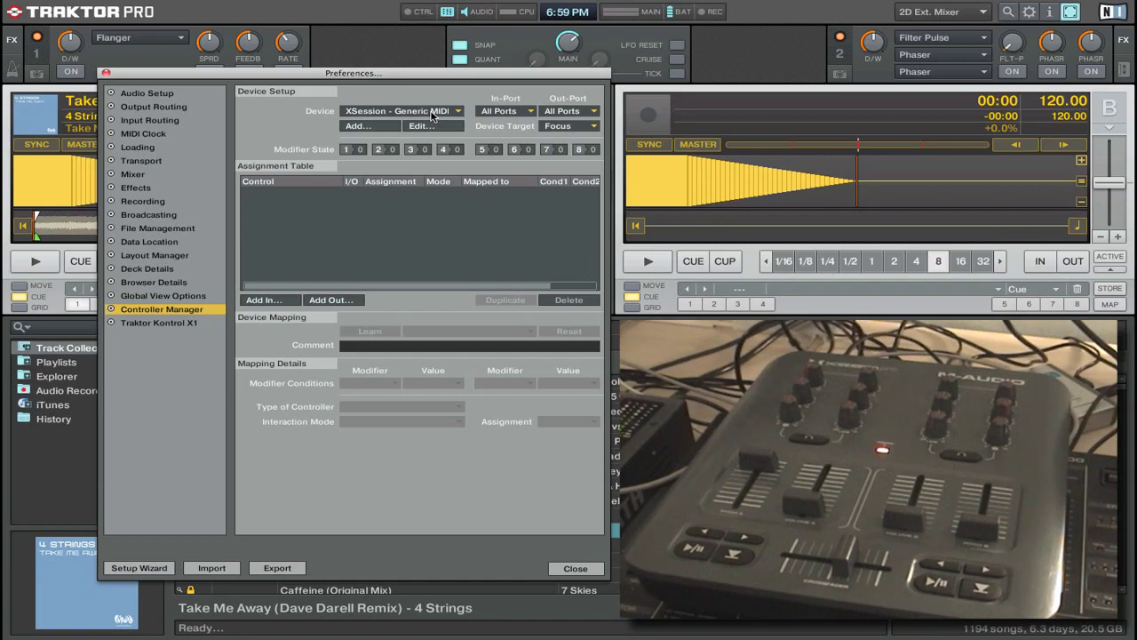
- Set both the In-Port and Out-Port of the XSession device to USB X-Session (Port 1)
{"action": "left_click", "coordinate": [510, 113]}
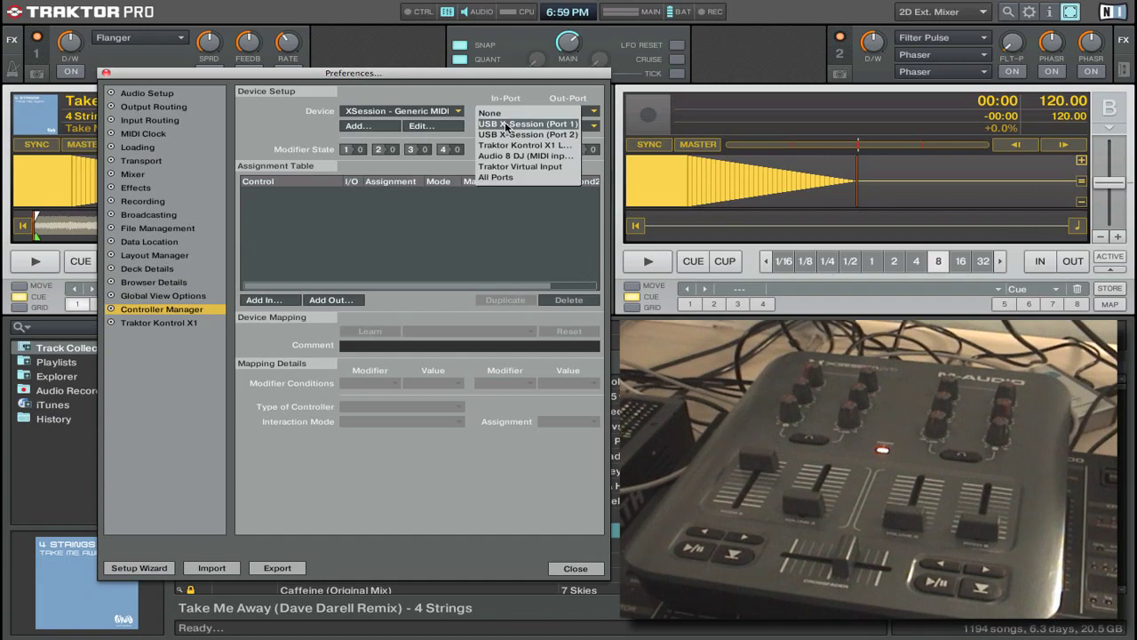
{"action": "left_click", "coordinate": [505, 122]}
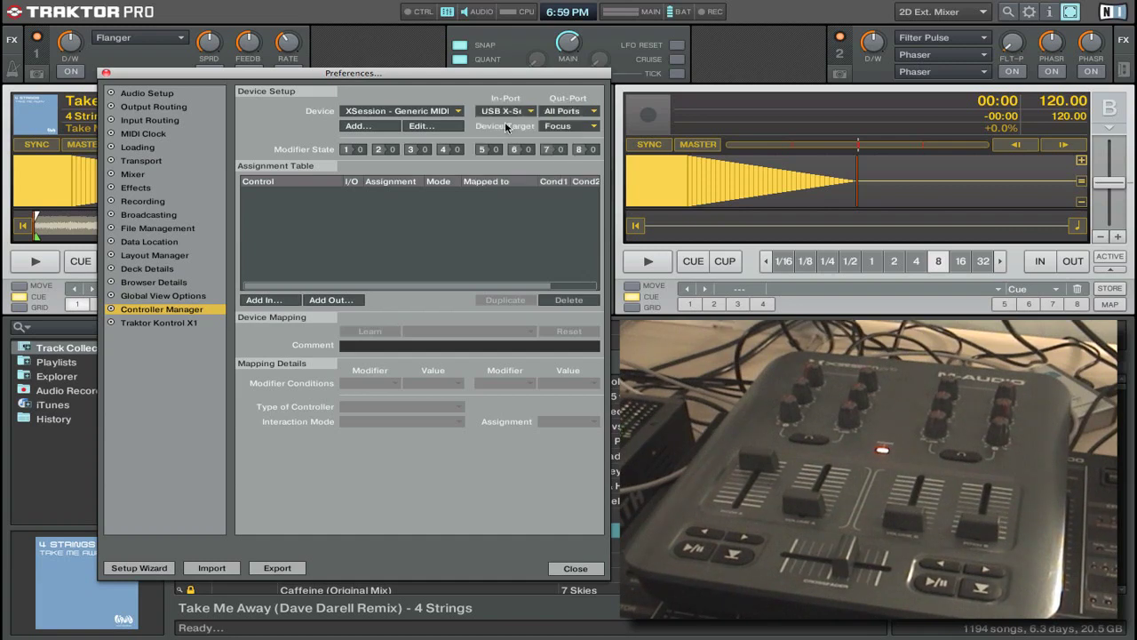
{"action": "left_click", "coordinate": [563, 112]}
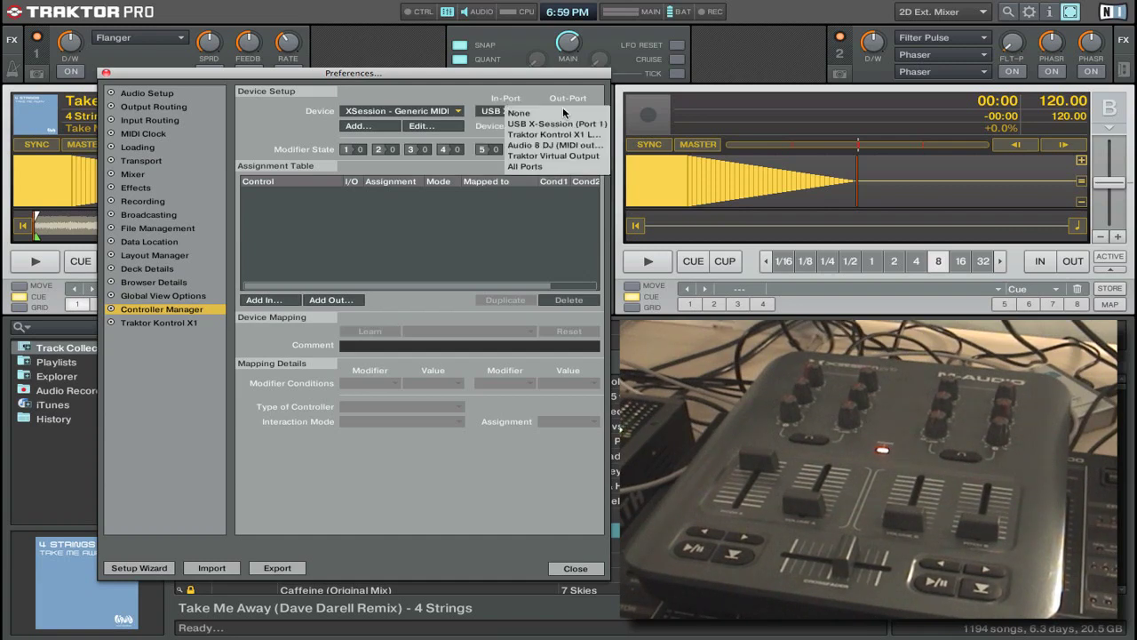
{"action": "left_click", "coordinate": [557, 124]}
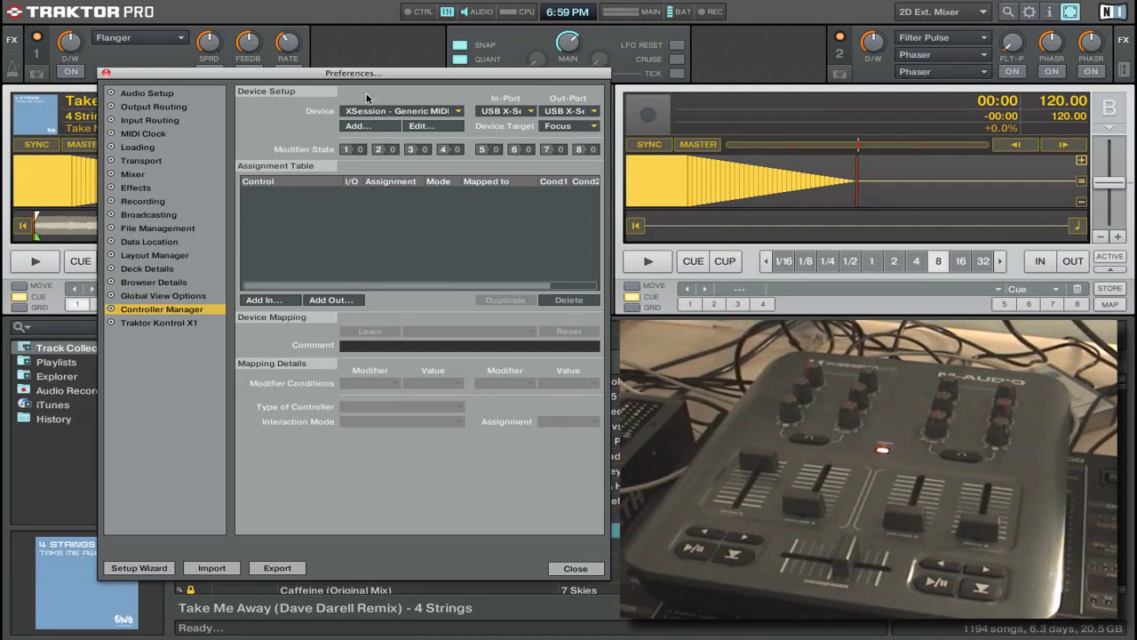
{"action": "left_click_drag", "start_coordinate": [369, 75], "coordinate": [273, 94]}
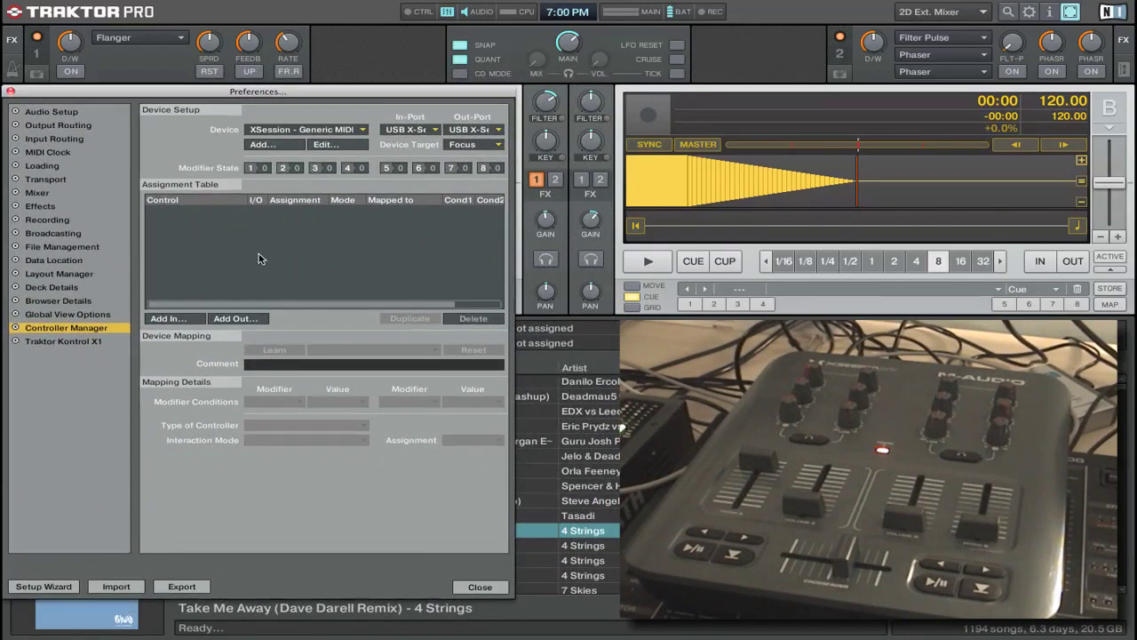
- Add an FX Advanced Effect Param 1 input and map it with Learn to controller knob Ch01.CC.024
{"action": "mouse_move", "coordinate": [227, 47]}
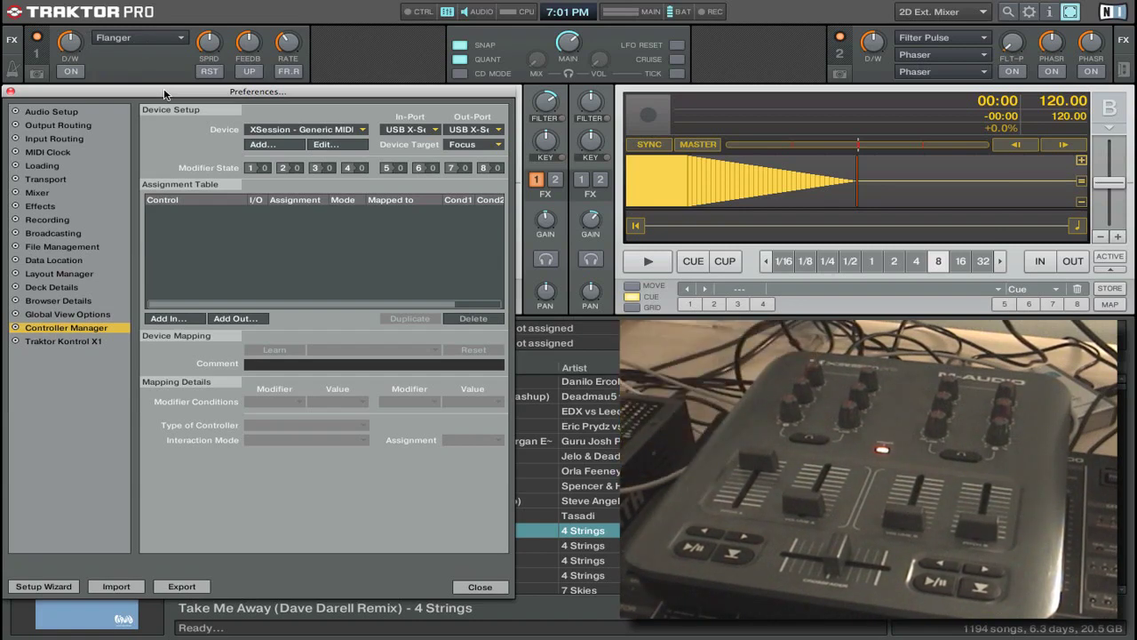
{"action": "left_click", "coordinate": [175, 320]}
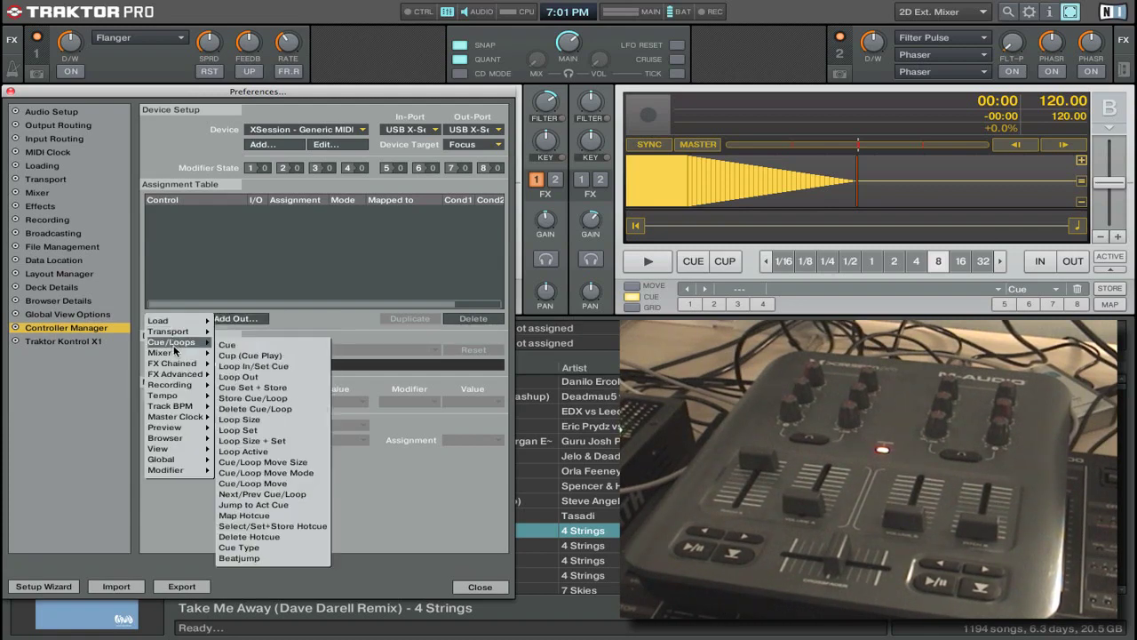
{"action": "mouse_move", "coordinate": [175, 374]}
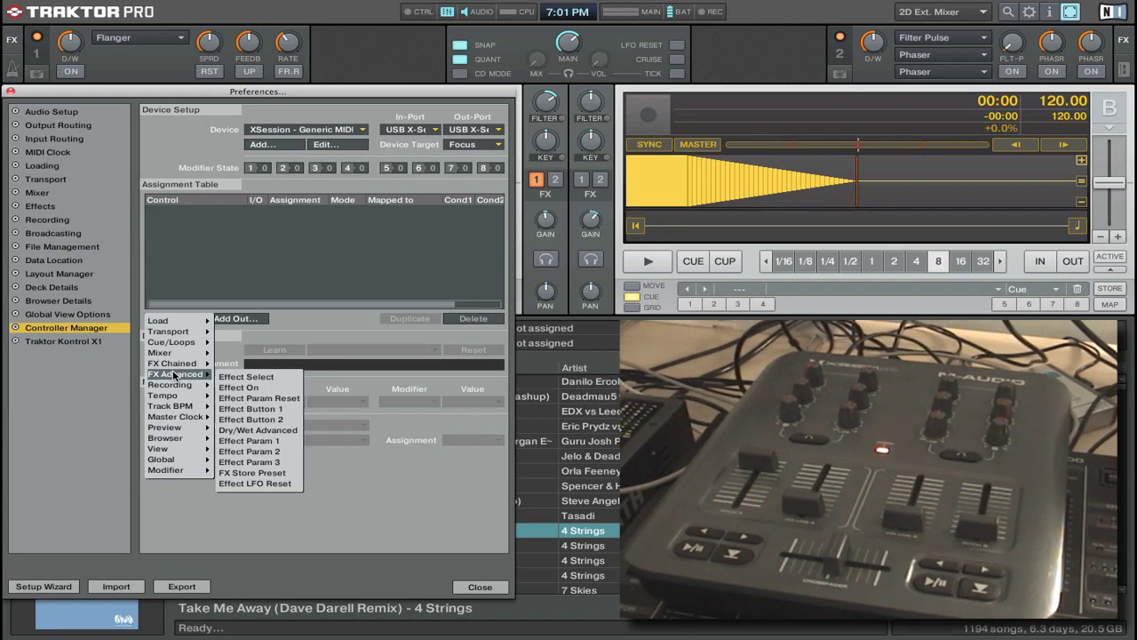
{"action": "left_click", "coordinate": [229, 441]}
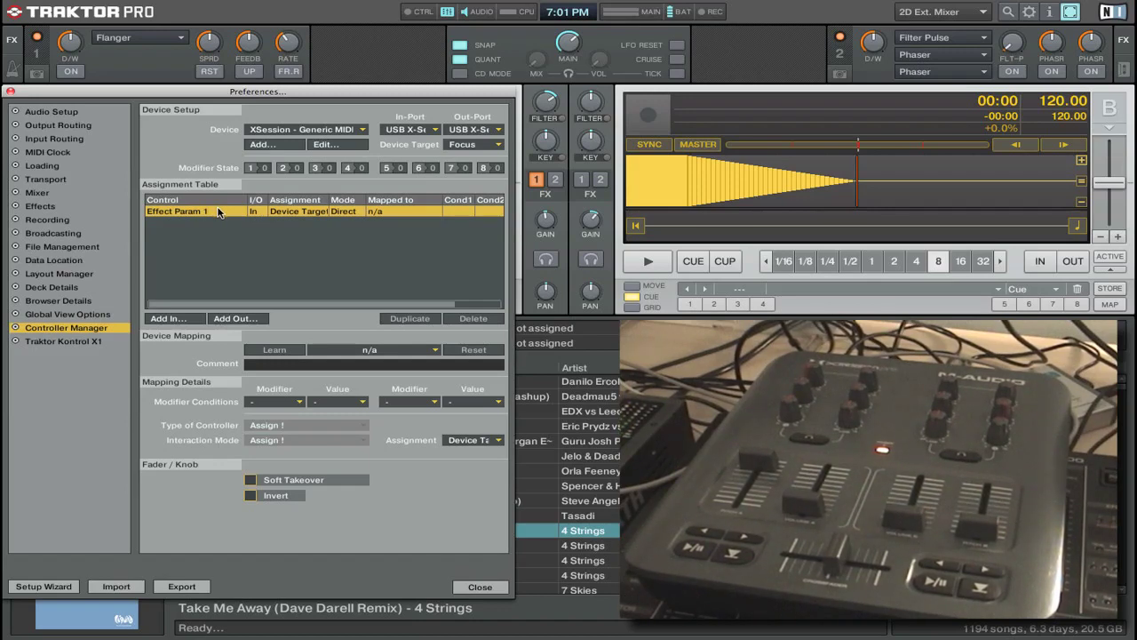
{"action": "left_click", "coordinate": [264, 350]}
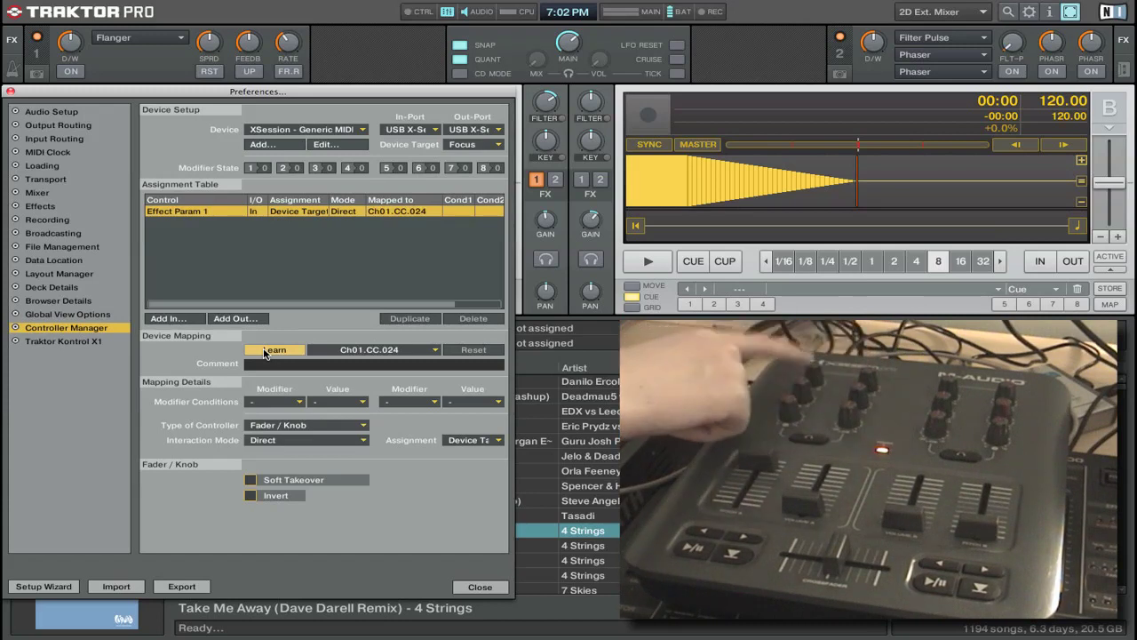
{"action": "left_click", "coordinate": [264, 350]}
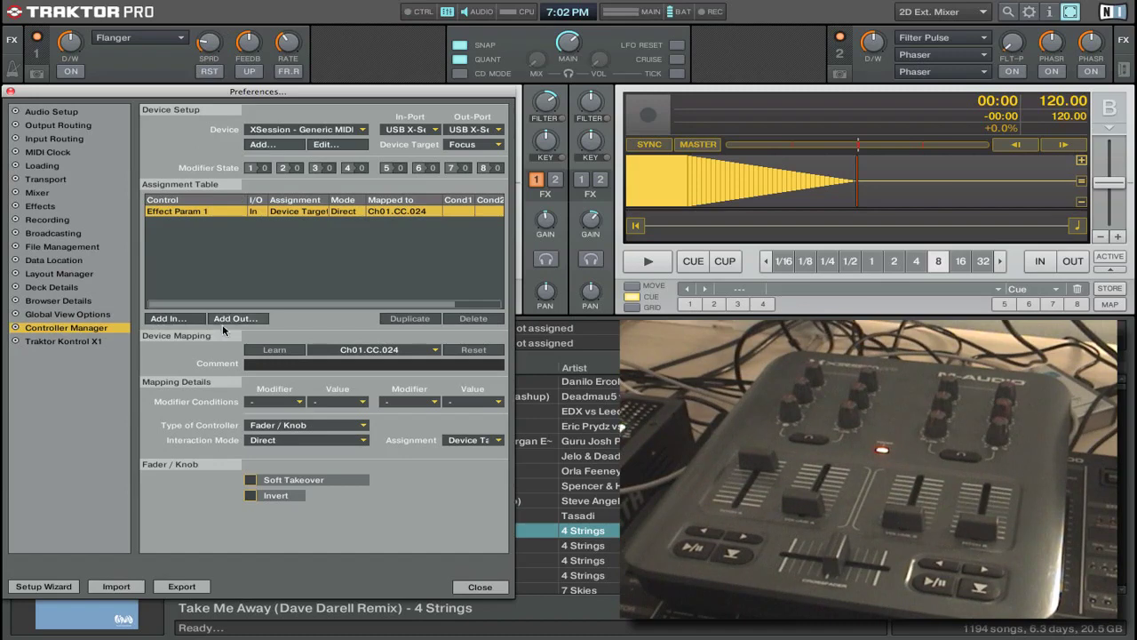
- Add an FX Advanced Effect Param 2 input and map it with Learn to controller knob Ch01.CC.025
{"action": "left_click", "coordinate": [169, 319]}
{"action": "mouse_move", "coordinate": [171, 402]}
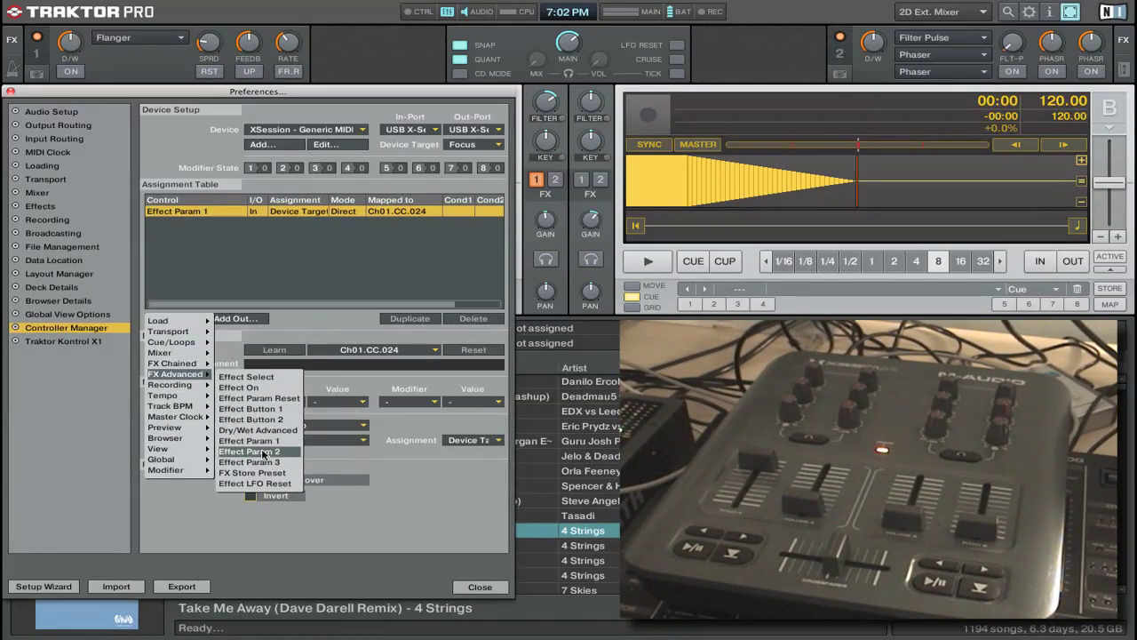
{"action": "left_click", "coordinate": [264, 453]}
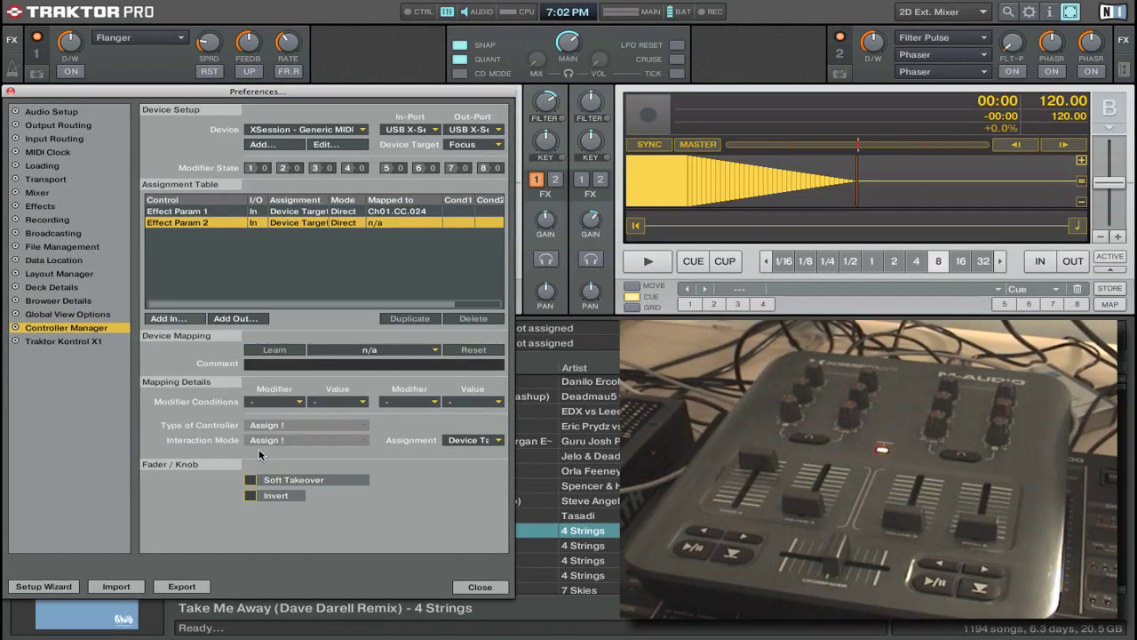
{"action": "left_click", "coordinate": [278, 350]}
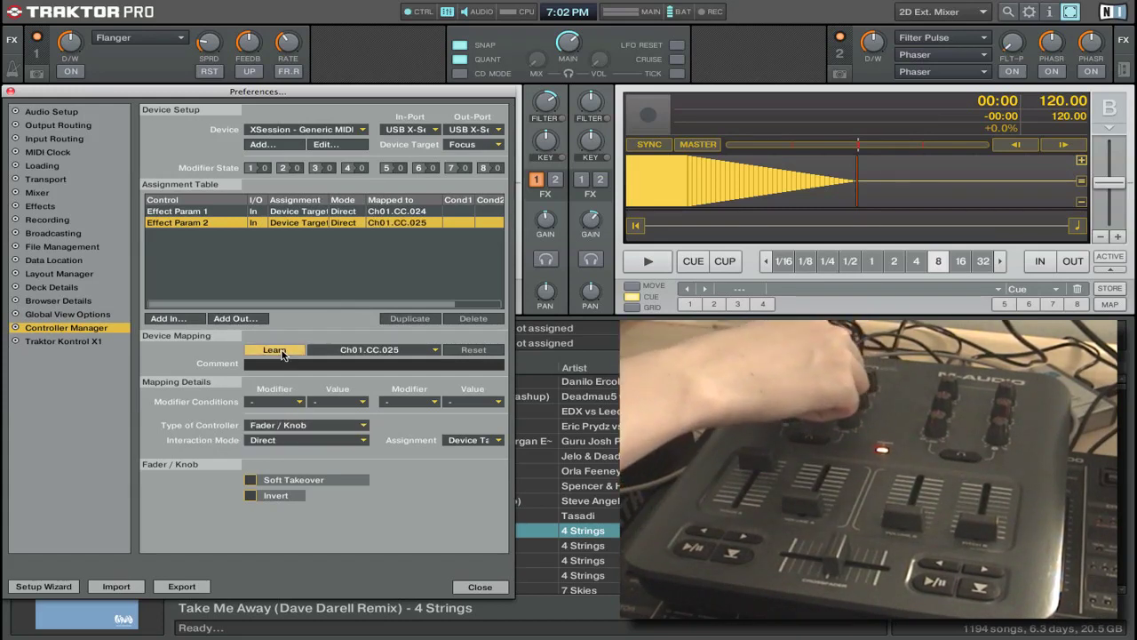
{"action": "left_click", "coordinate": [281, 352]}
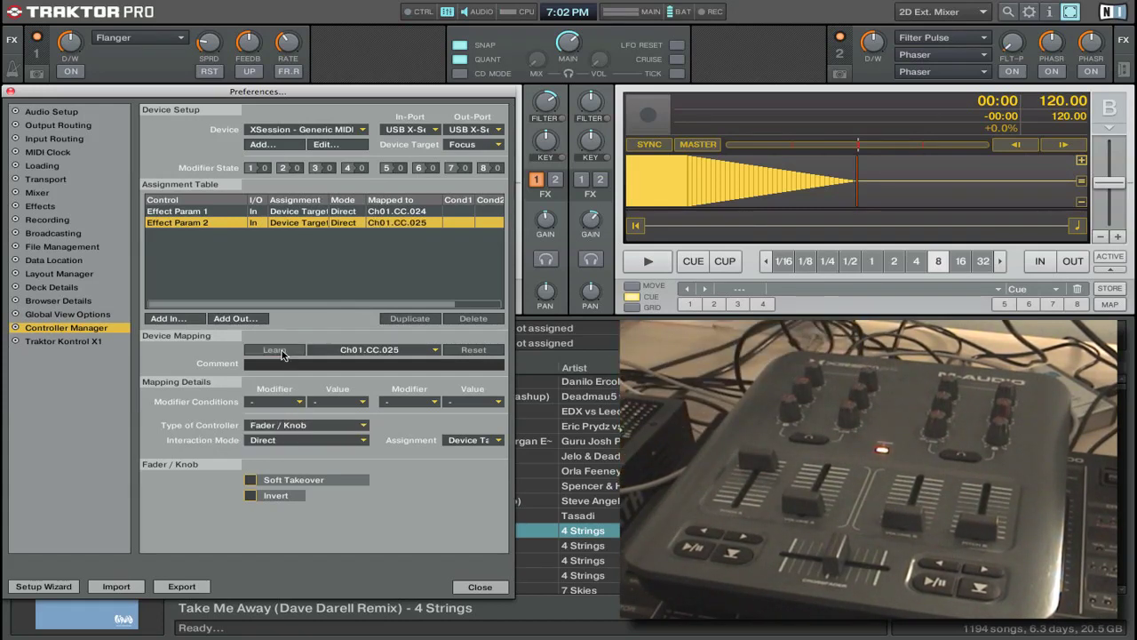
- Add an FX Advanced Effect Param 3 input and map it with Learn to controller knob Ch01.CC.026
{"action": "left_click", "coordinate": [182, 322]}
{"action": "mouse_move", "coordinate": [182, 373]}
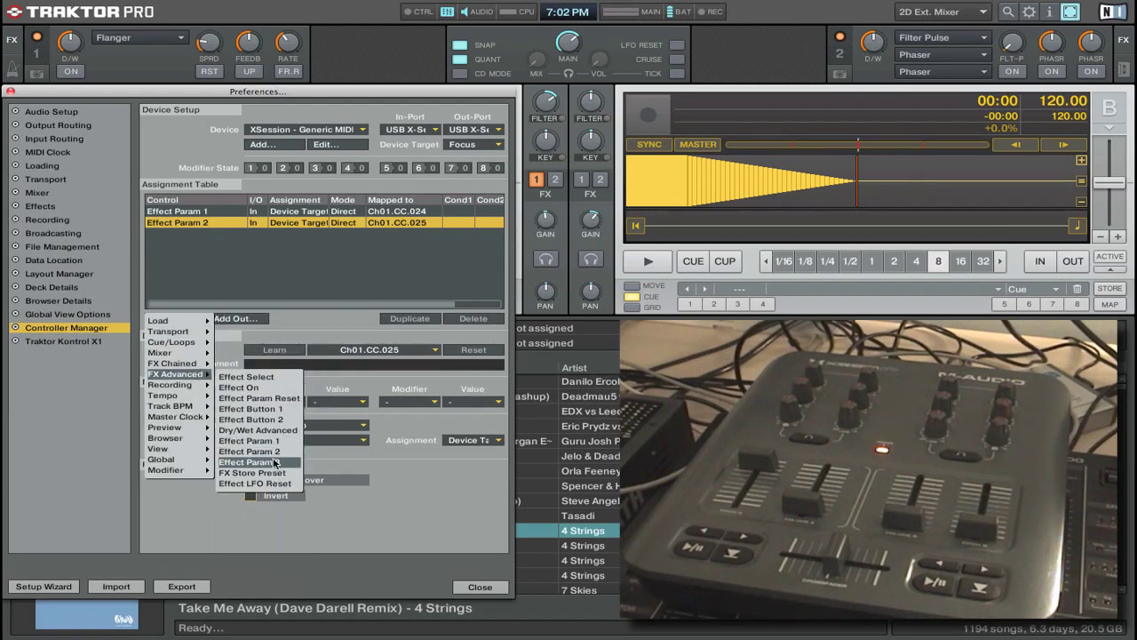
{"action": "left_click", "coordinate": [266, 462]}
{"action": "left_click", "coordinate": [290, 351]}
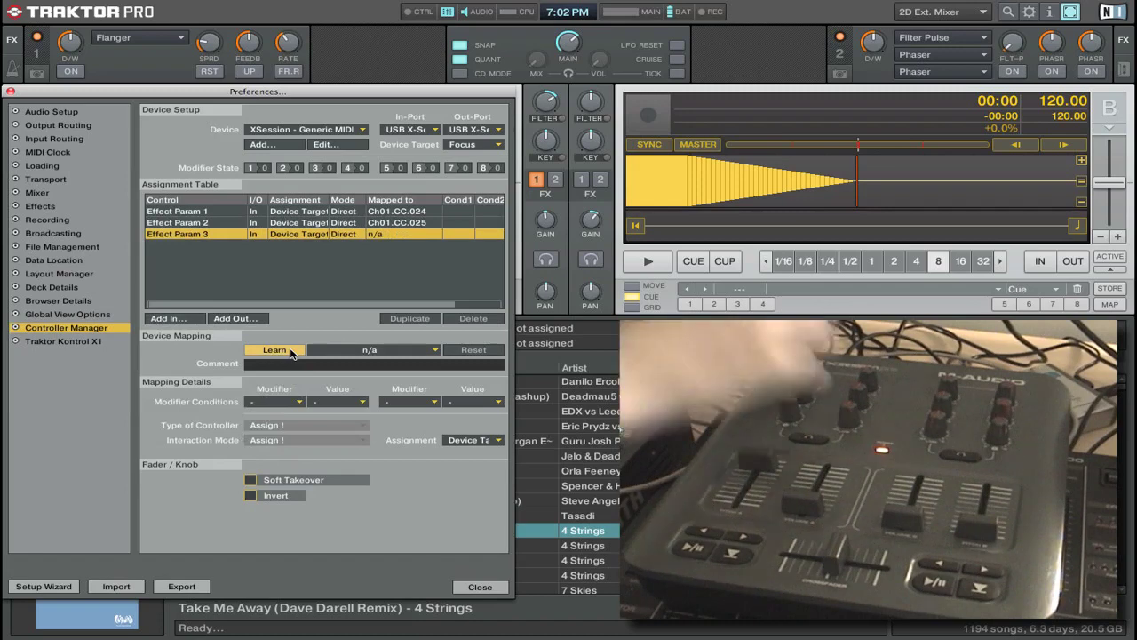
{"action": "left_click", "coordinate": [290, 352]}
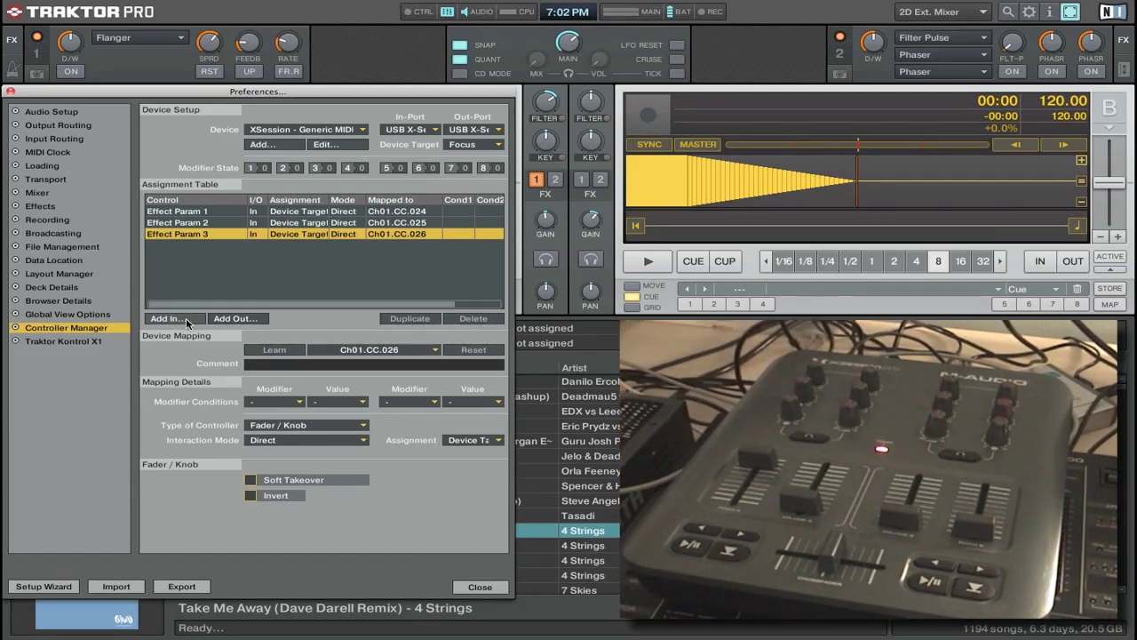
- Add an FX Advanced Dry/Wet Advanced input and map it with Learn to controller fader Ch01.CC.012
{"action": "left_click", "coordinate": [187, 323]}
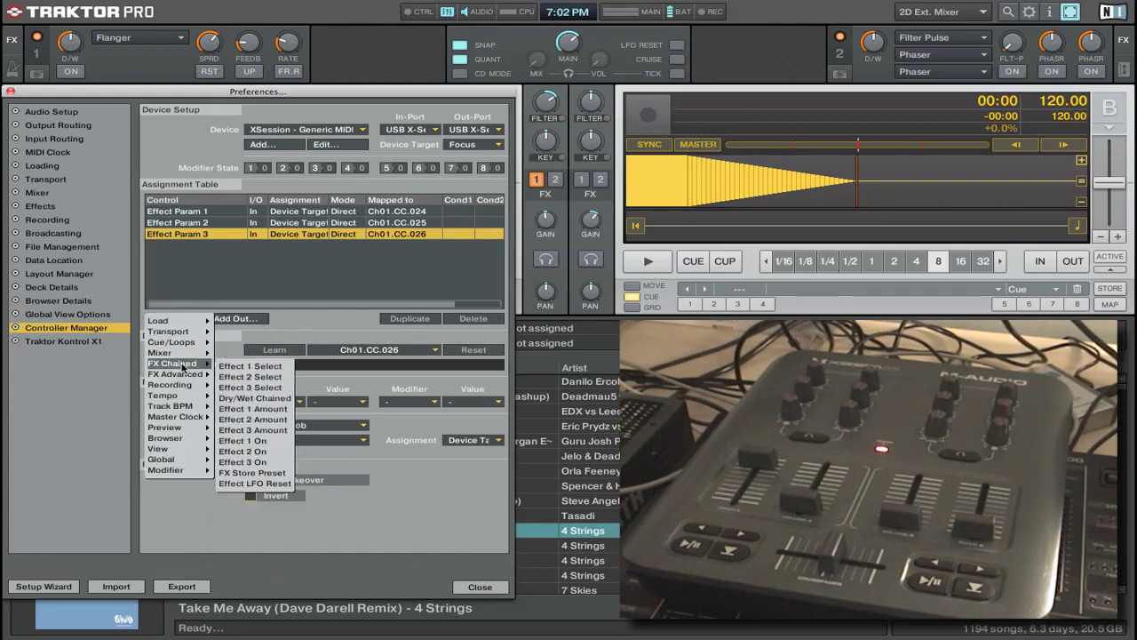
{"action": "mouse_move", "coordinate": [183, 375]}
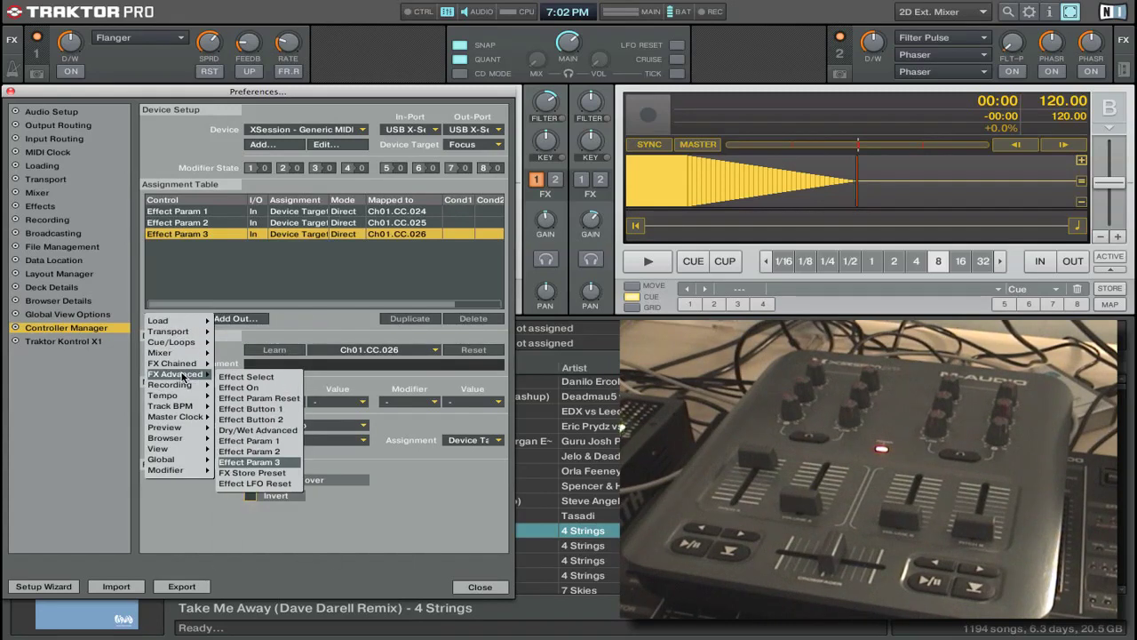
{"action": "left_click", "coordinate": [251, 432]}
{"action": "left_click", "coordinate": [275, 351]}
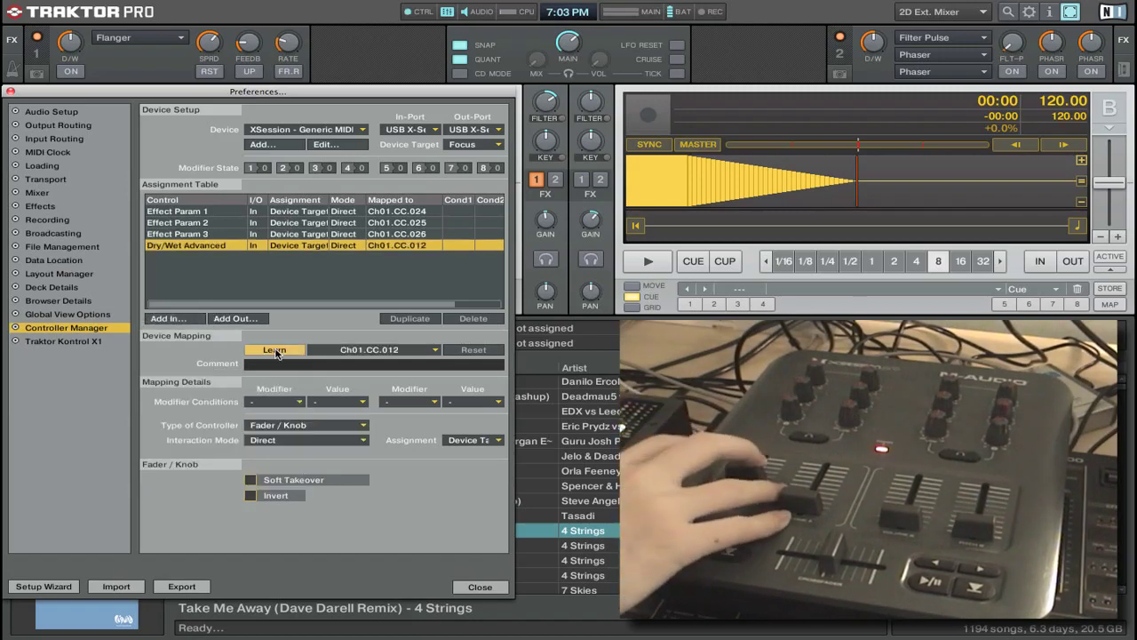
{"action": "left_click", "coordinate": [276, 351]}
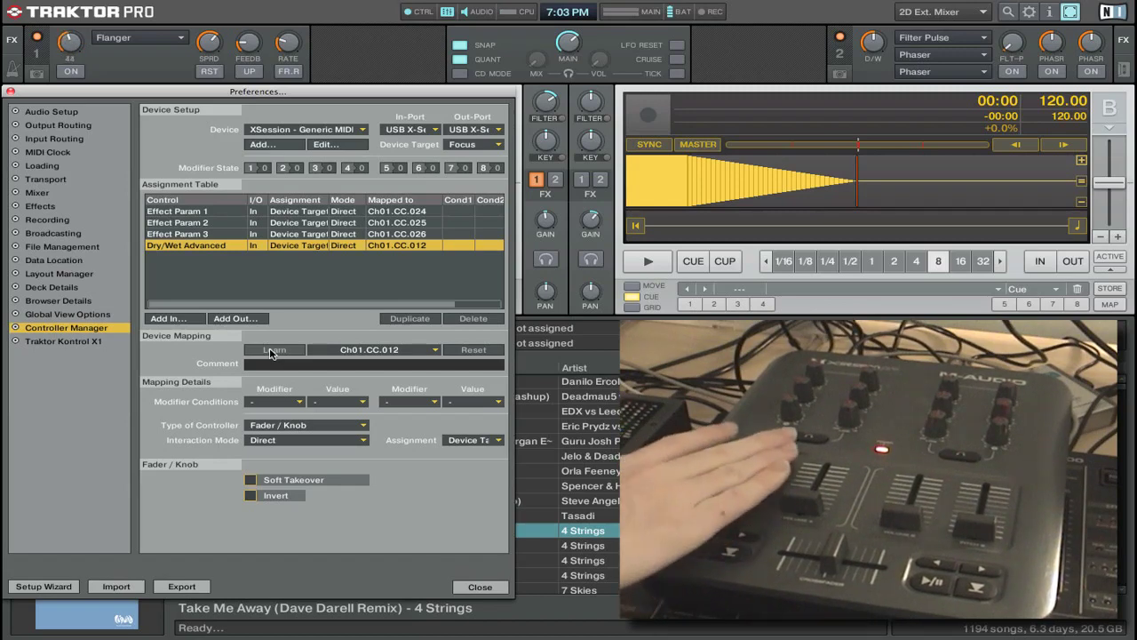
- Add an FX Advanced Effect Param Reset input and map it with Learn to controller button Ch01.Note.A#2
{"action": "left_click", "coordinate": [177, 322]}
{"action": "mouse_move", "coordinate": [181, 377]}
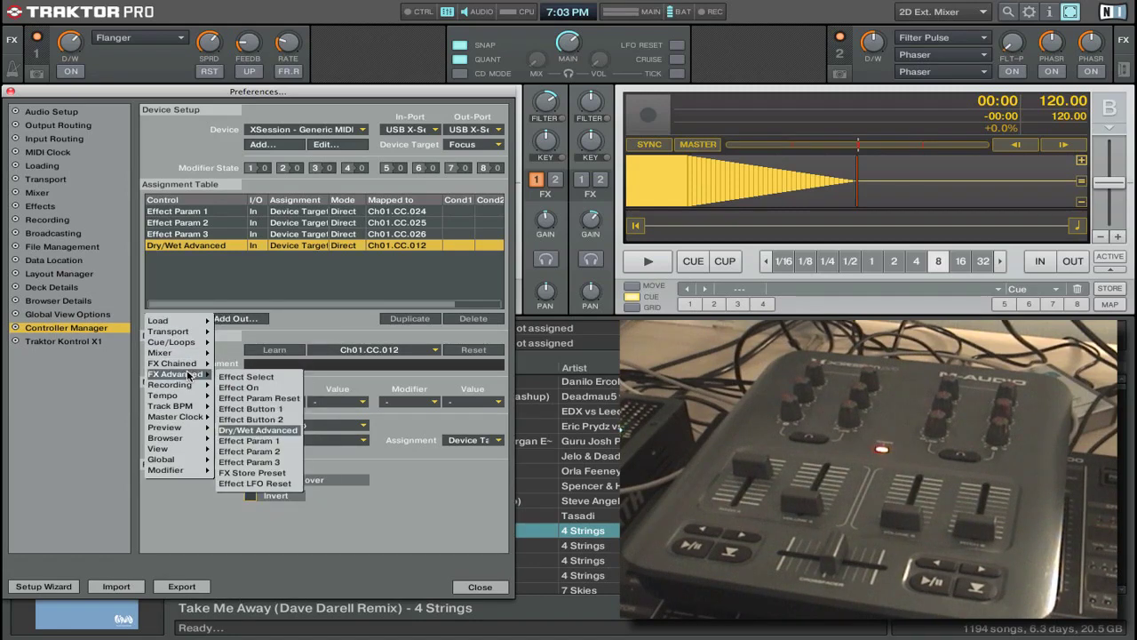
{"action": "left_click", "coordinate": [231, 402]}
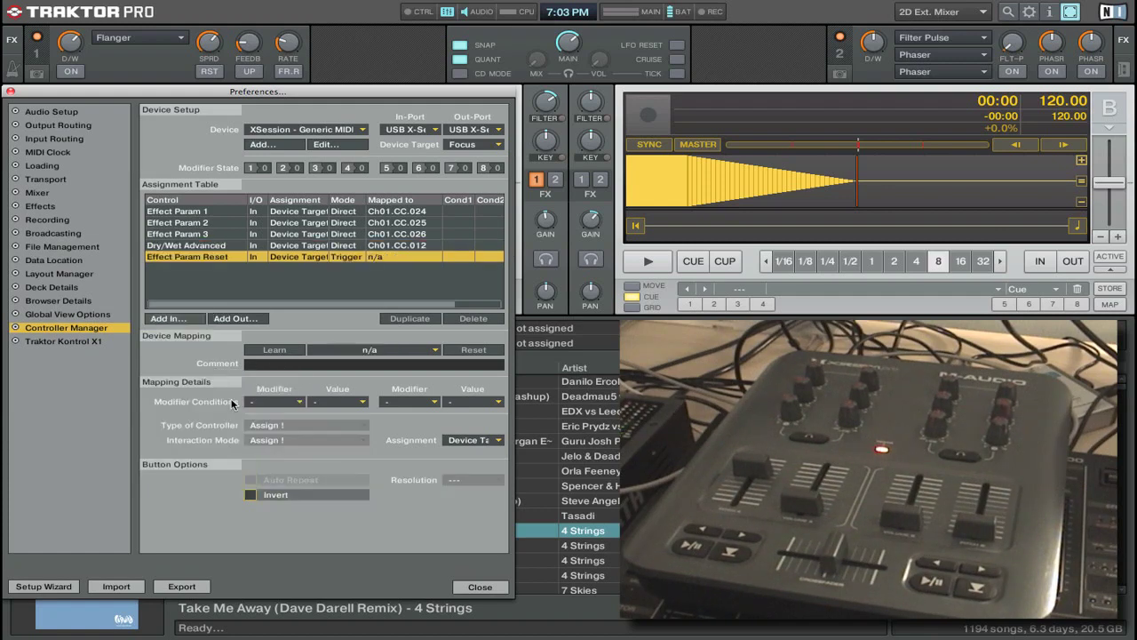
{"action": "left_click", "coordinate": [290, 349]}
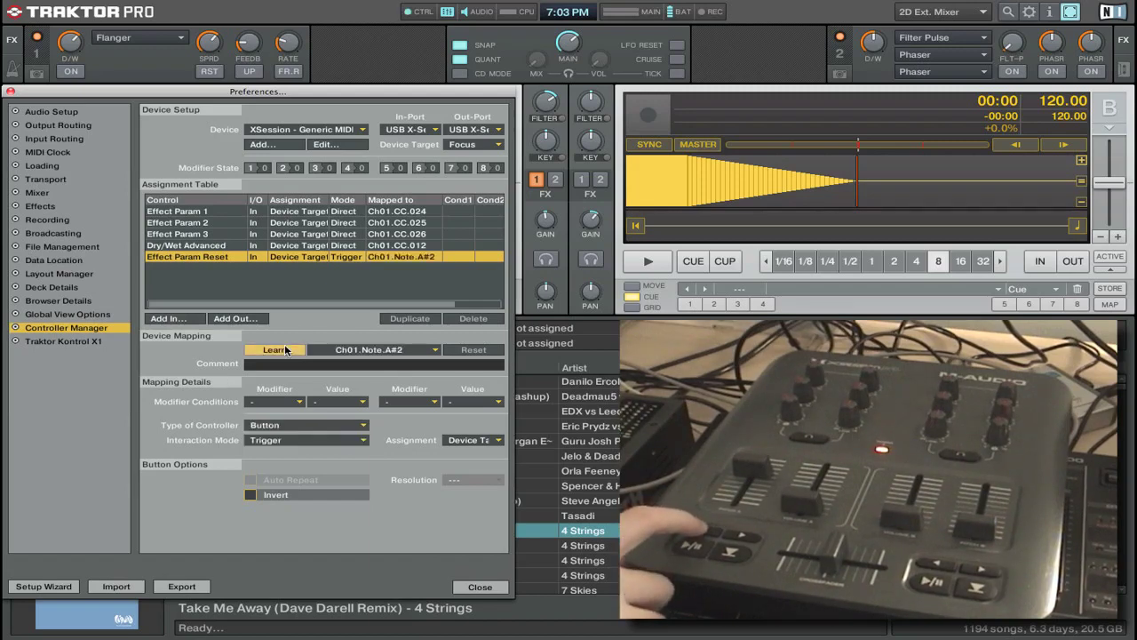
{"action": "left_click", "coordinate": [284, 349]}
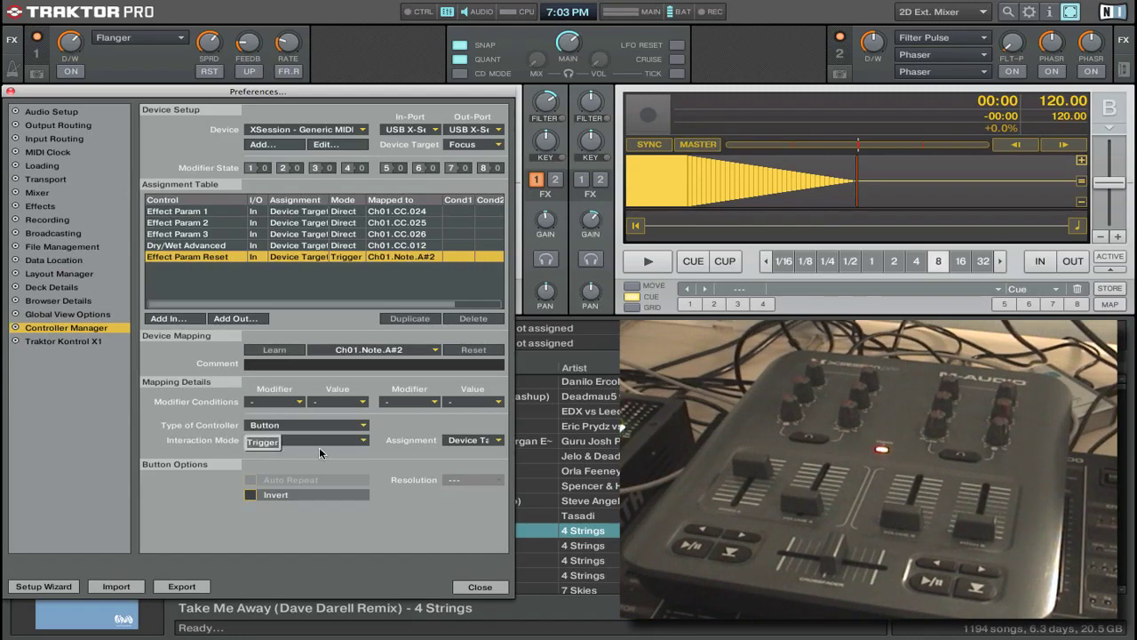
{"action": "left_click", "coordinate": [300, 427]}
{"action": "left_click", "coordinate": [292, 461]}
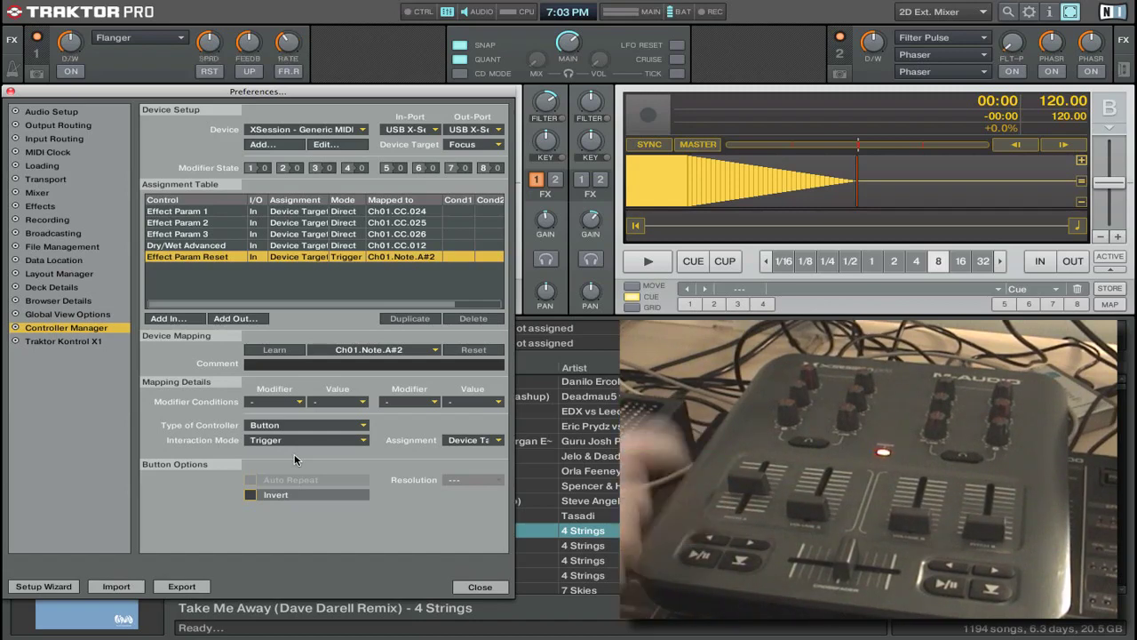
- Add an FX Advanced Effect On input, map it with Learn to button Ch01.Note.A#4, and set its interaction mode to Toggle
{"action": "left_click", "coordinate": [177, 319]}
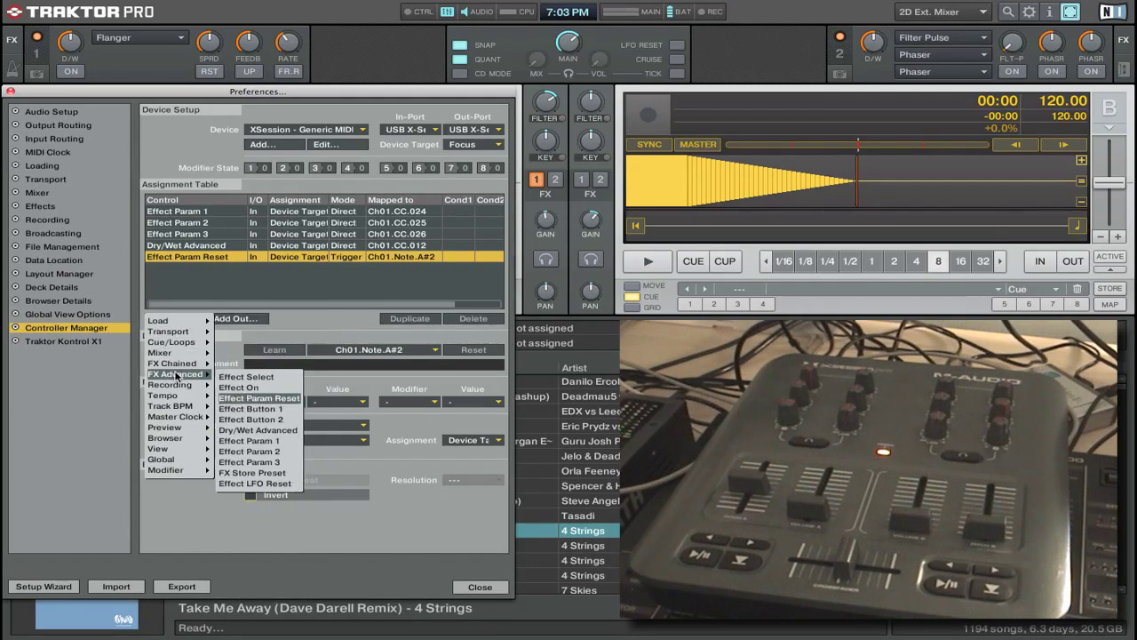
{"action": "left_click", "coordinate": [267, 390]}
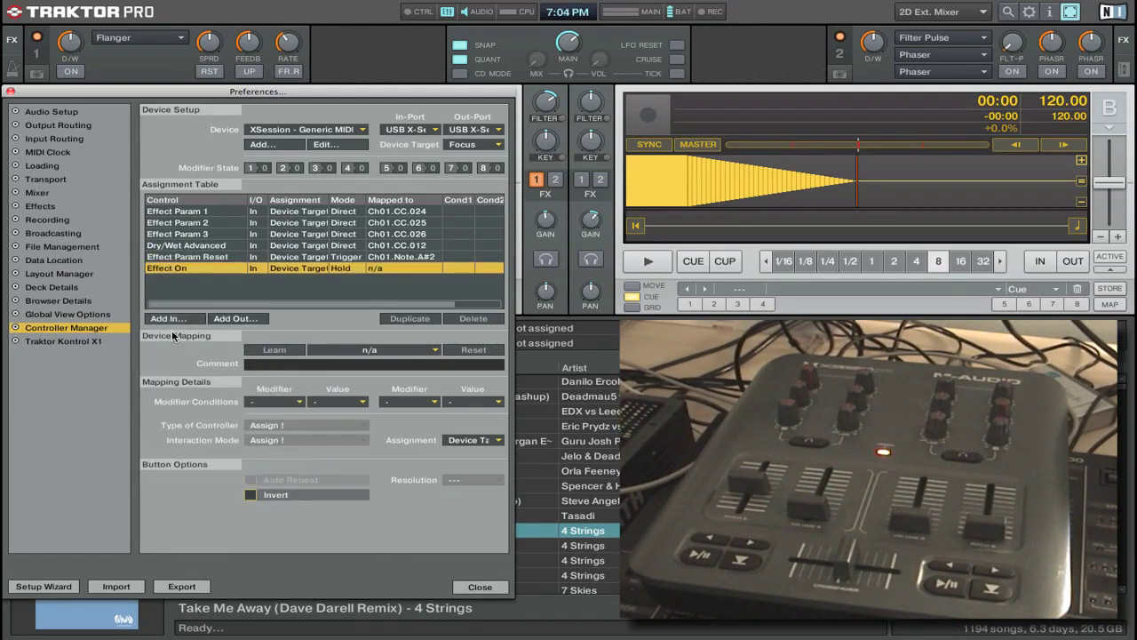
{"action": "left_click", "coordinate": [263, 351]}
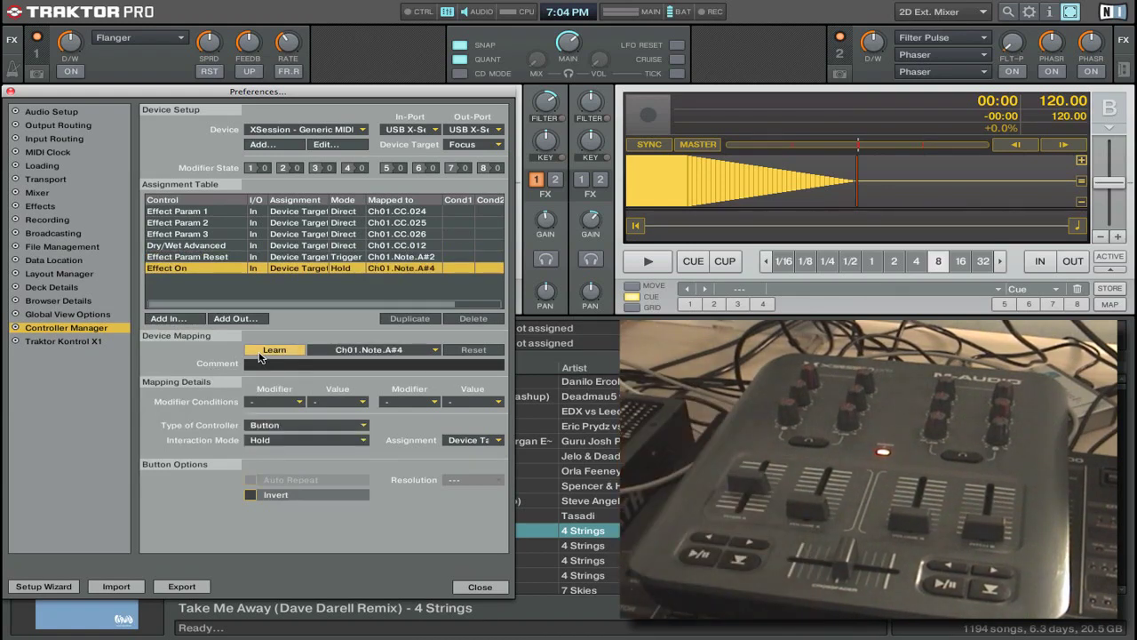
{"action": "left_click", "coordinate": [262, 351]}
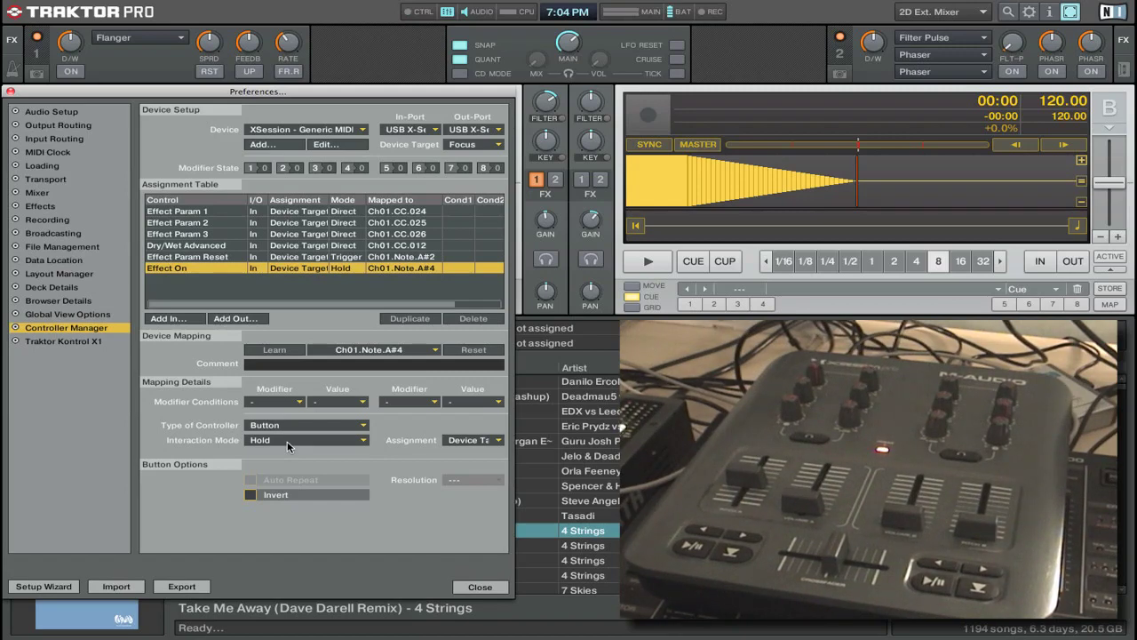
{"action": "left_click", "coordinate": [287, 441]}
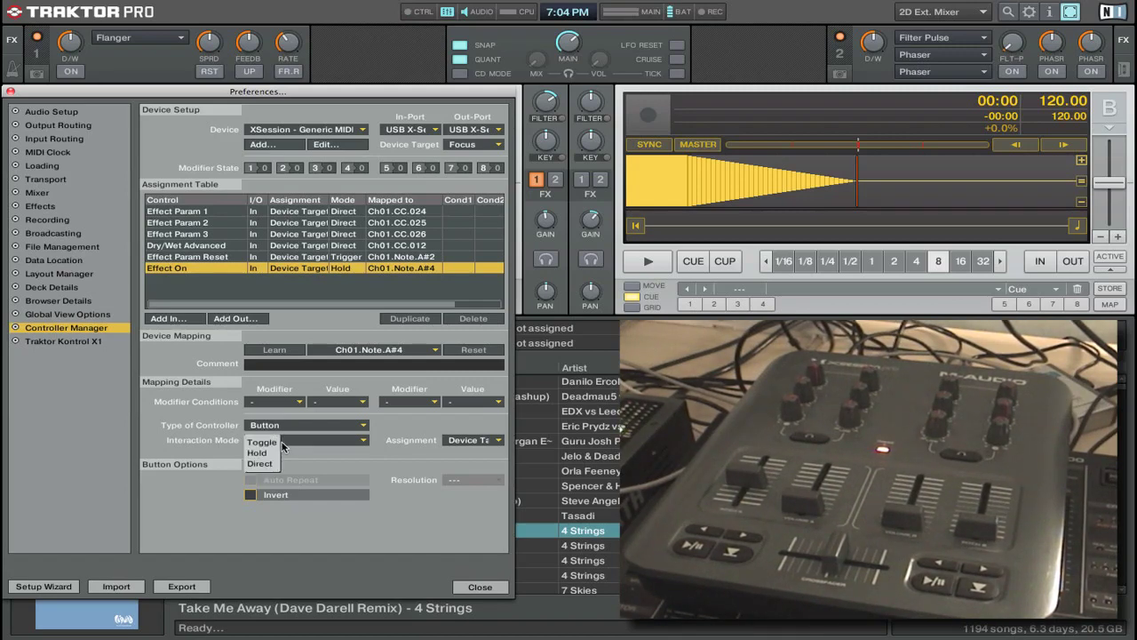
{"action": "left_click", "coordinate": [263, 443]}
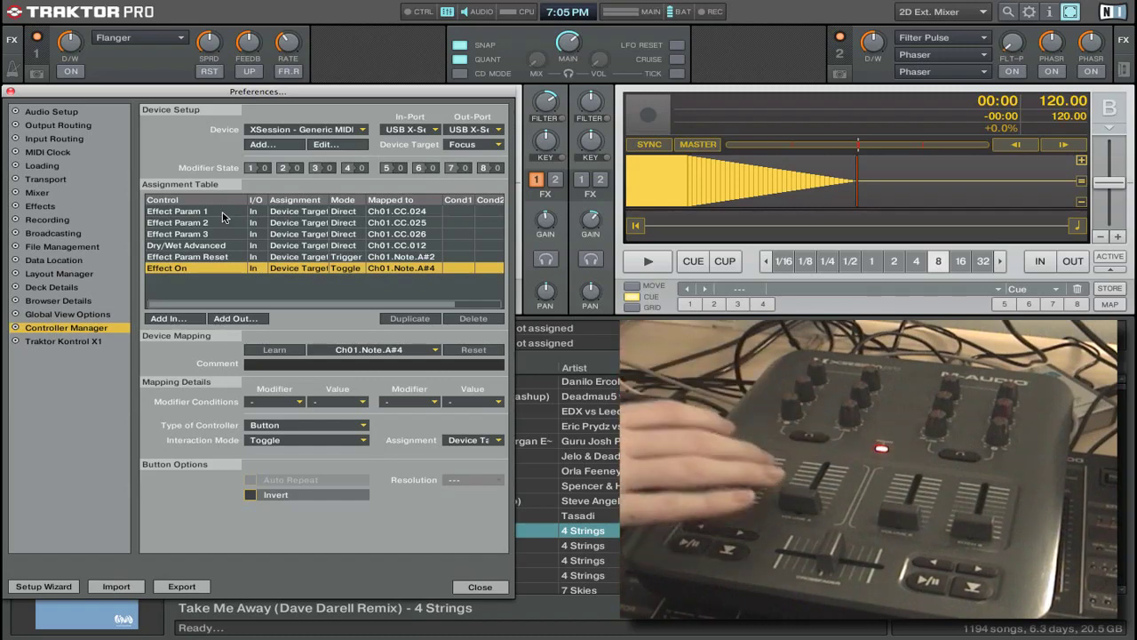
- Add an FX Chained Dry/Wet Chained input, map it with Learn to fader Ch01.CC.011, and assign it to FX Unit 2
{"action": "left_click", "coordinate": [167, 318]}
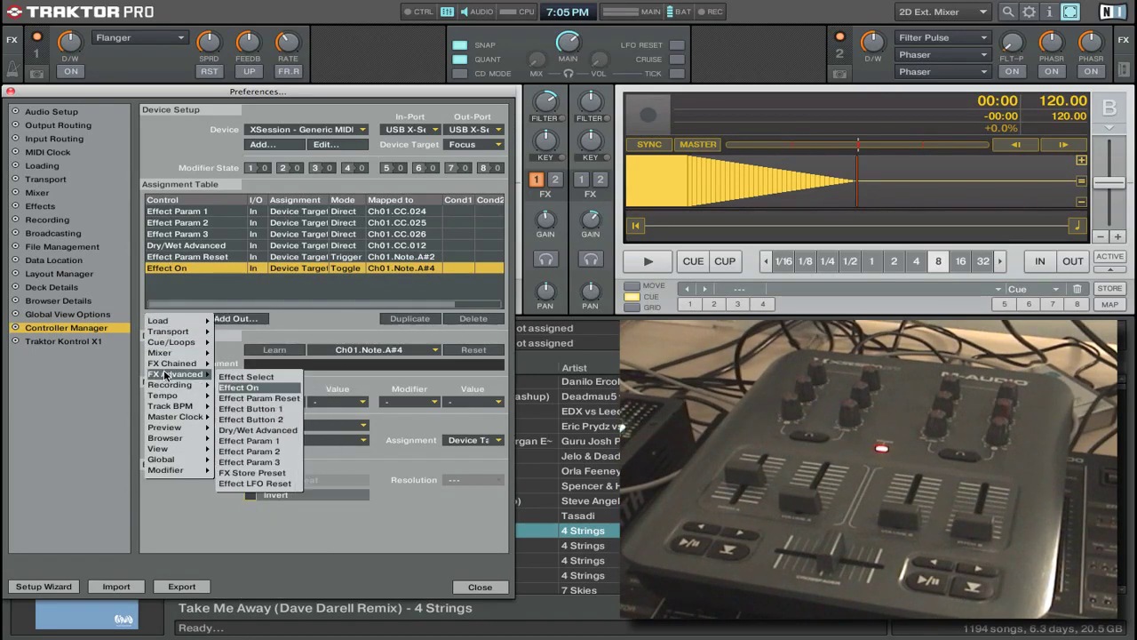
{"action": "mouse_move", "coordinate": [178, 384]}
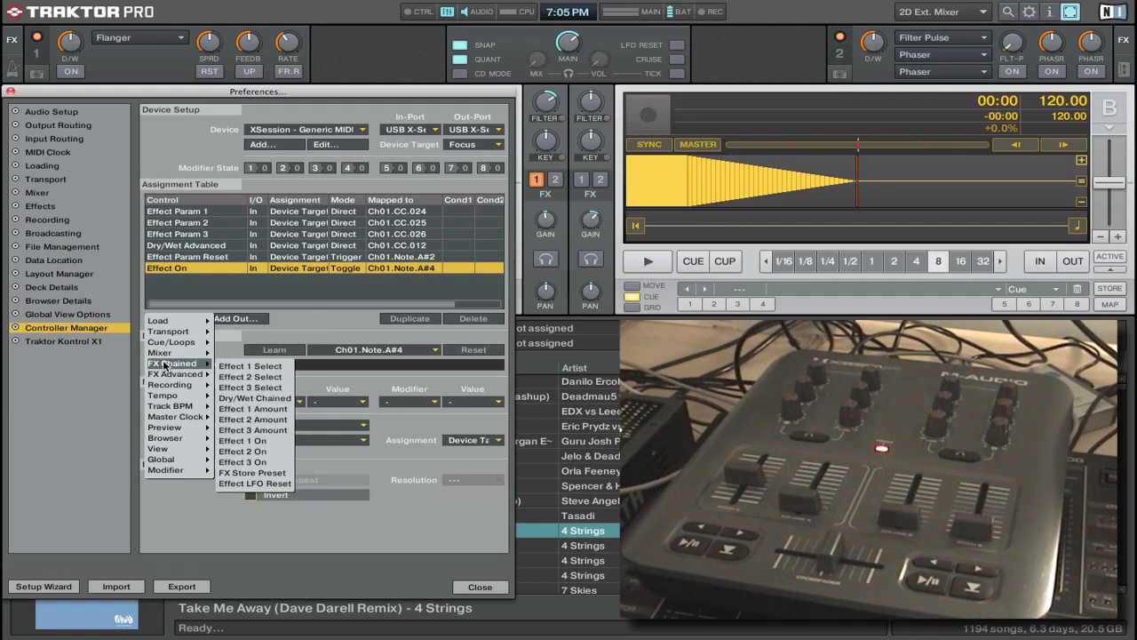
{"action": "left_click", "coordinate": [235, 397]}
{"action": "left_click", "coordinate": [274, 349]}
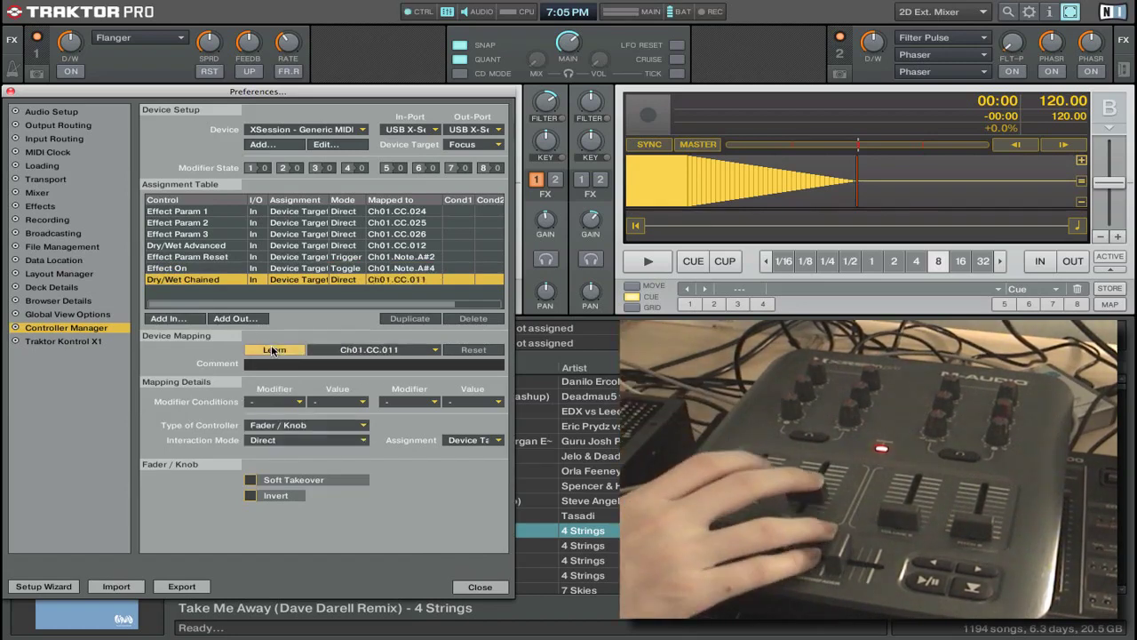
{"action": "left_click", "coordinate": [274, 349]}
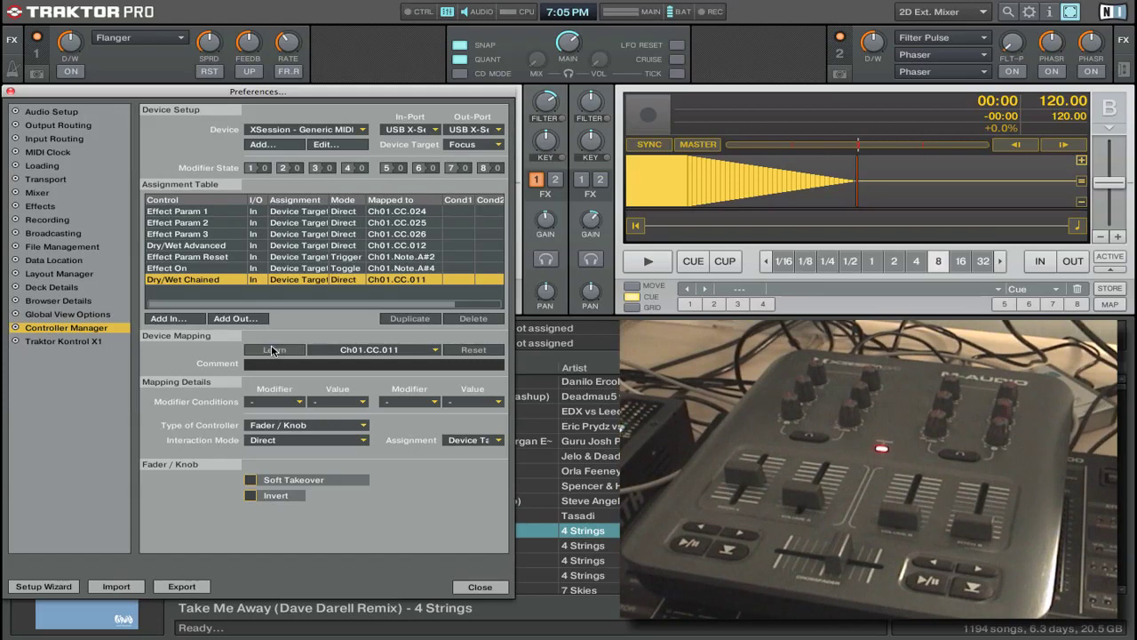
{"action": "left_click", "coordinate": [455, 441]}
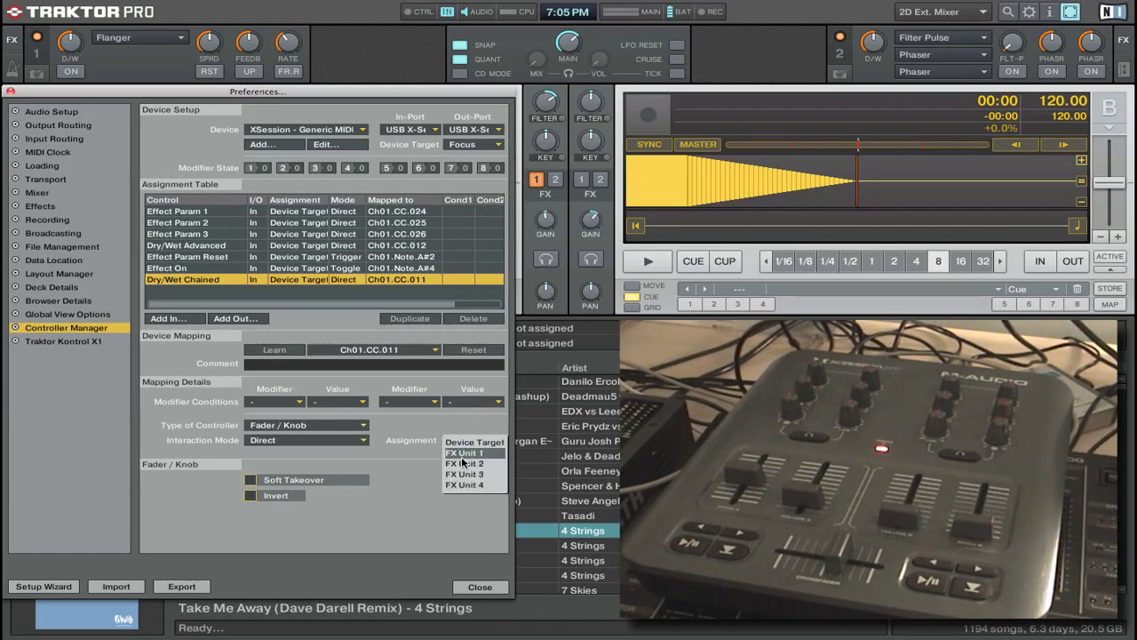
{"action": "left_click", "coordinate": [464, 464]}
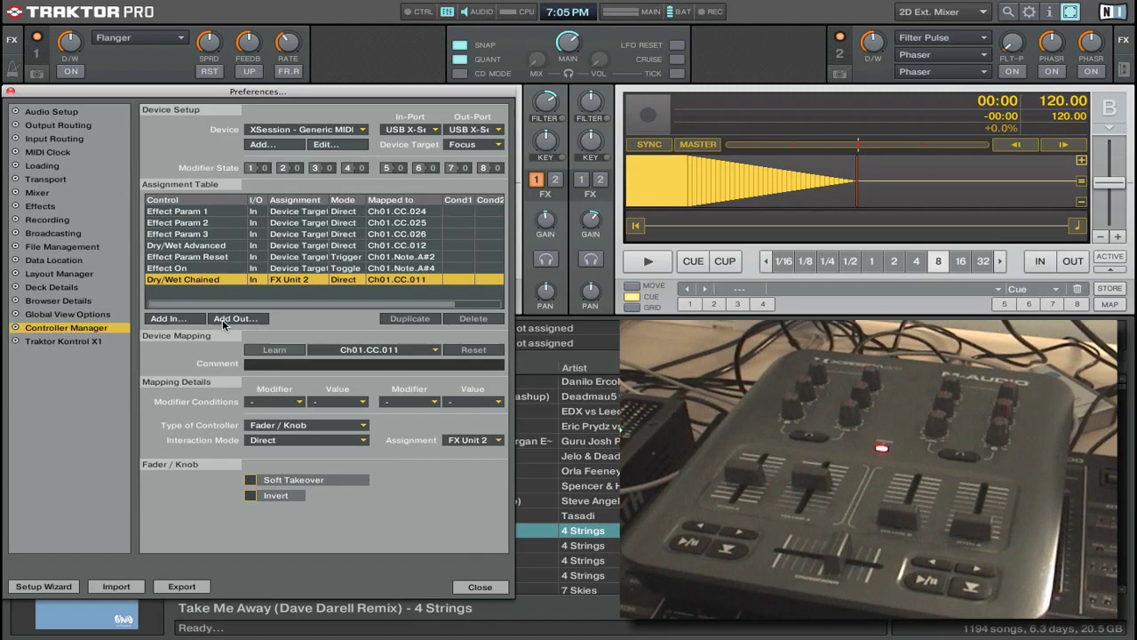
- Change the assignment of the Effect Param 1 mapping to FX Unit 1
{"action": "left_click", "coordinate": [203, 212]}
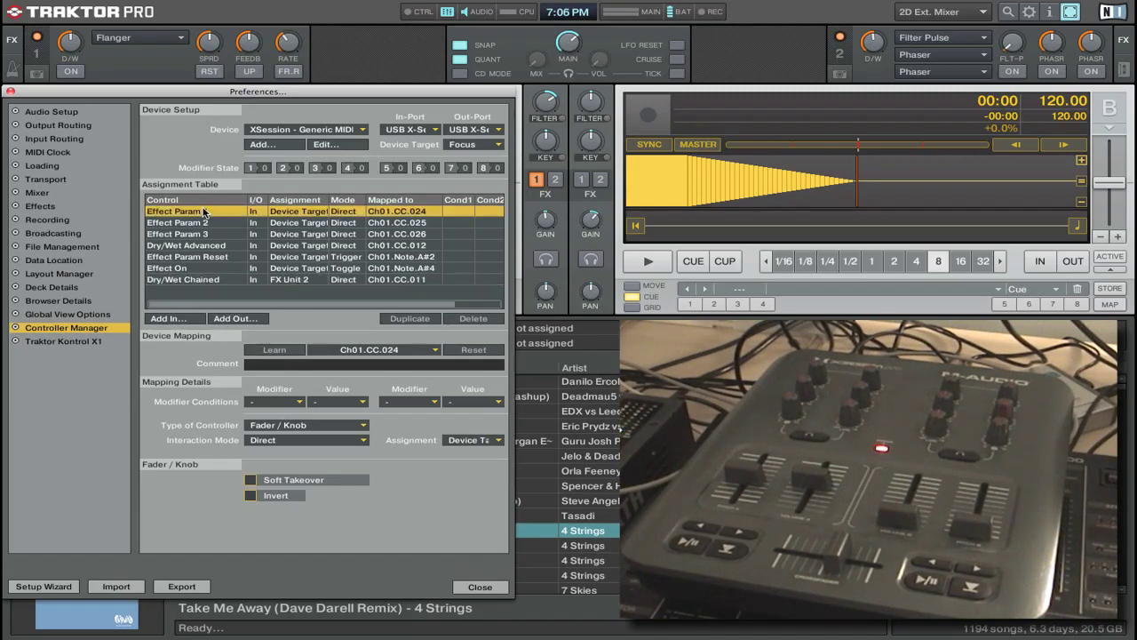
{"action": "left_click", "coordinate": [476, 447]}
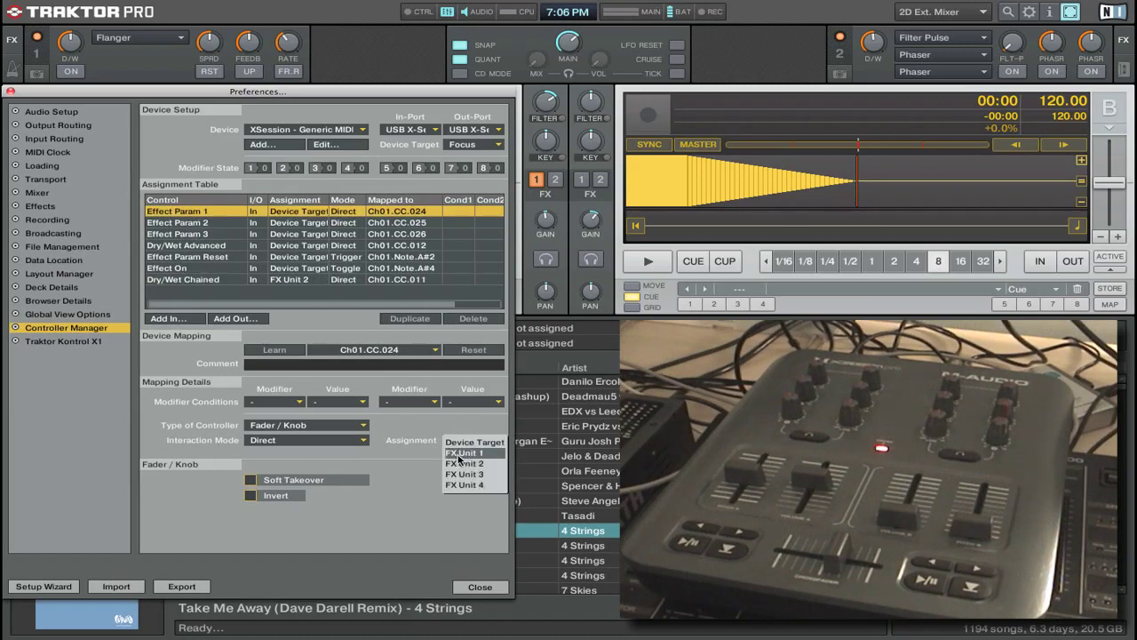
{"action": "left_click", "coordinate": [458, 454]}
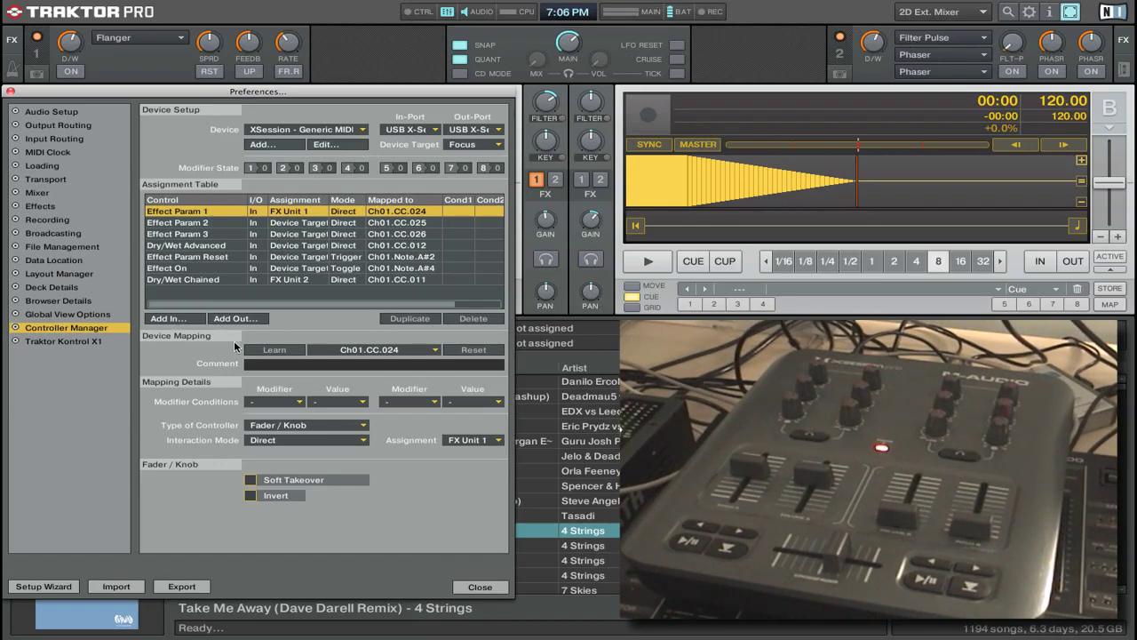
- Add a Mixer Effect Unit 2 On input, map it with Learn to button Ch01.Note.G2, and assign it to Deck B
{"action": "left_click", "coordinate": [185, 319]}
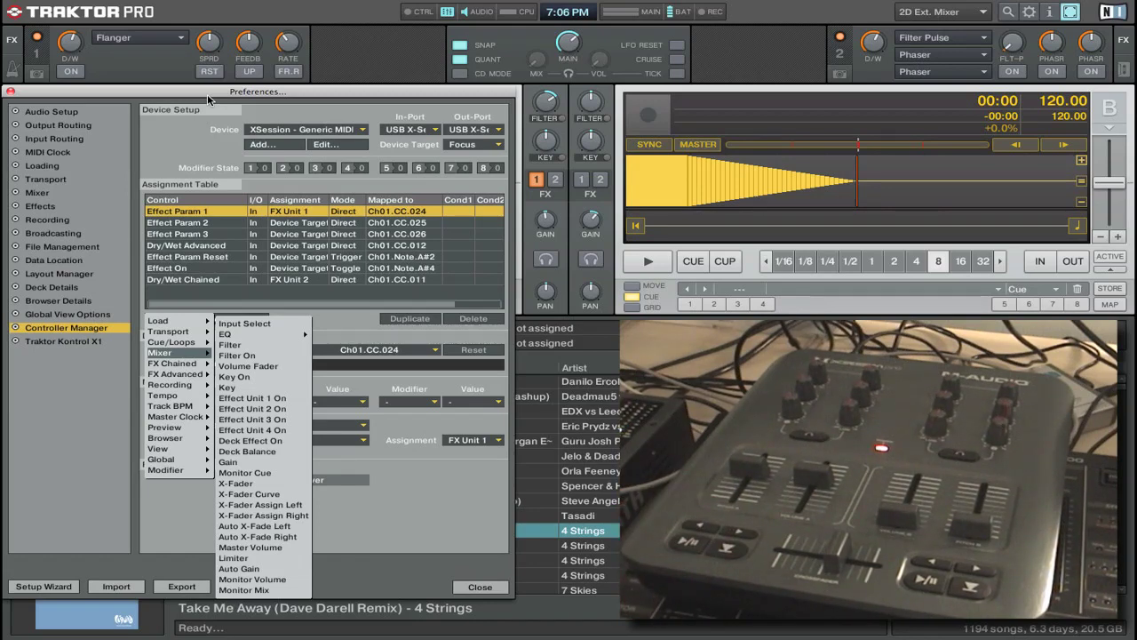
{"action": "mouse_move", "coordinate": [209, 331]}
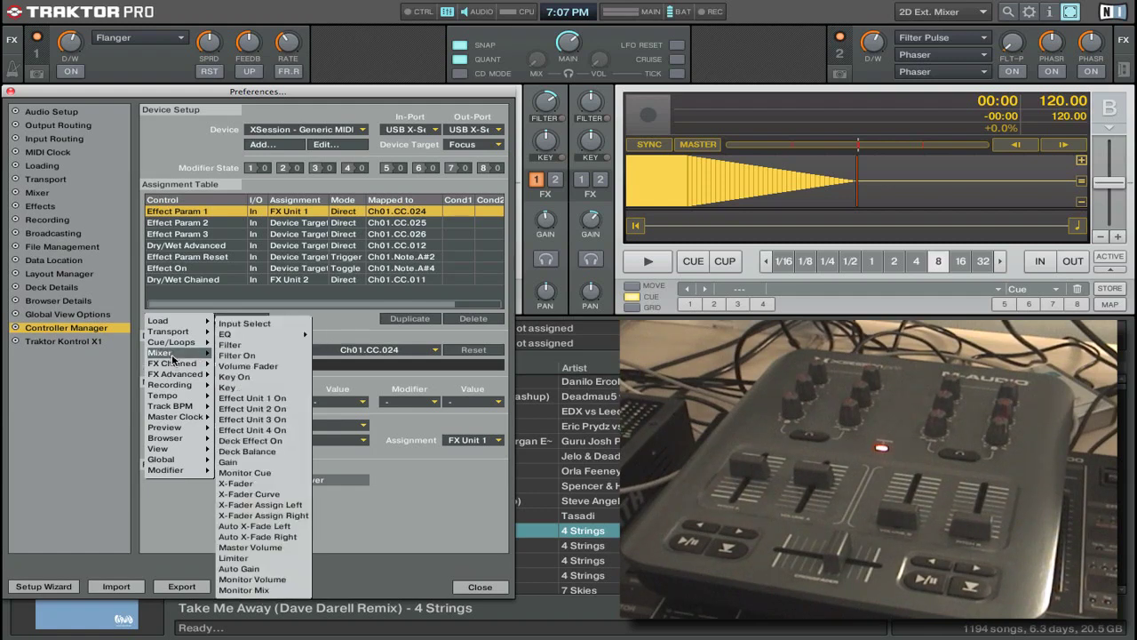
{"action": "left_click", "coordinate": [251, 409]}
{"action": "left_click", "coordinate": [274, 349]}
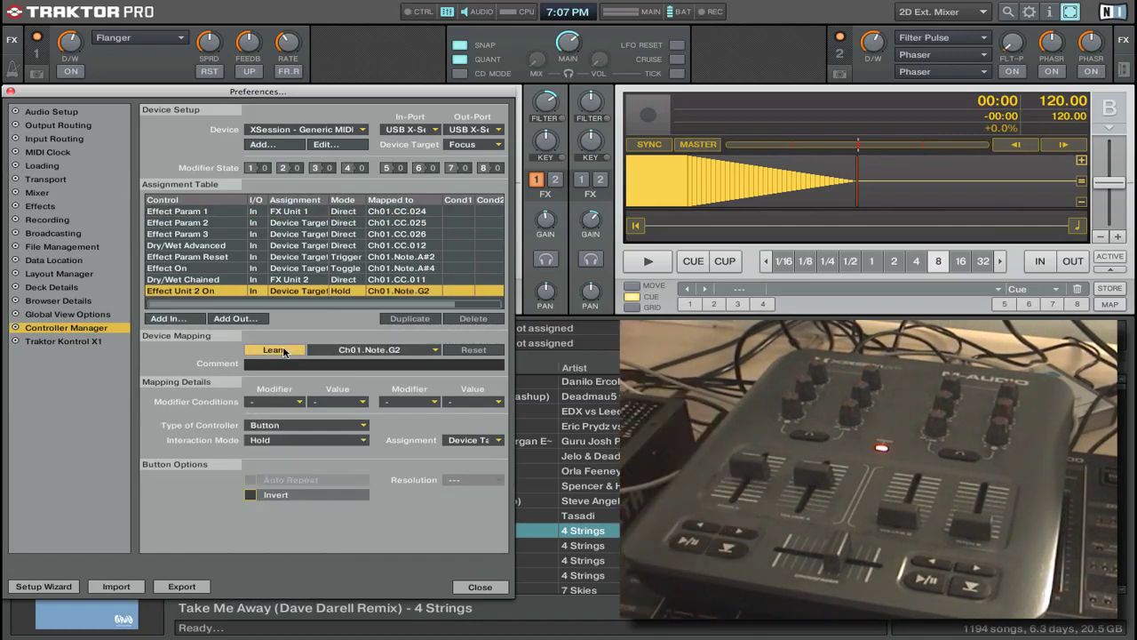
{"action": "left_click", "coordinate": [284, 352]}
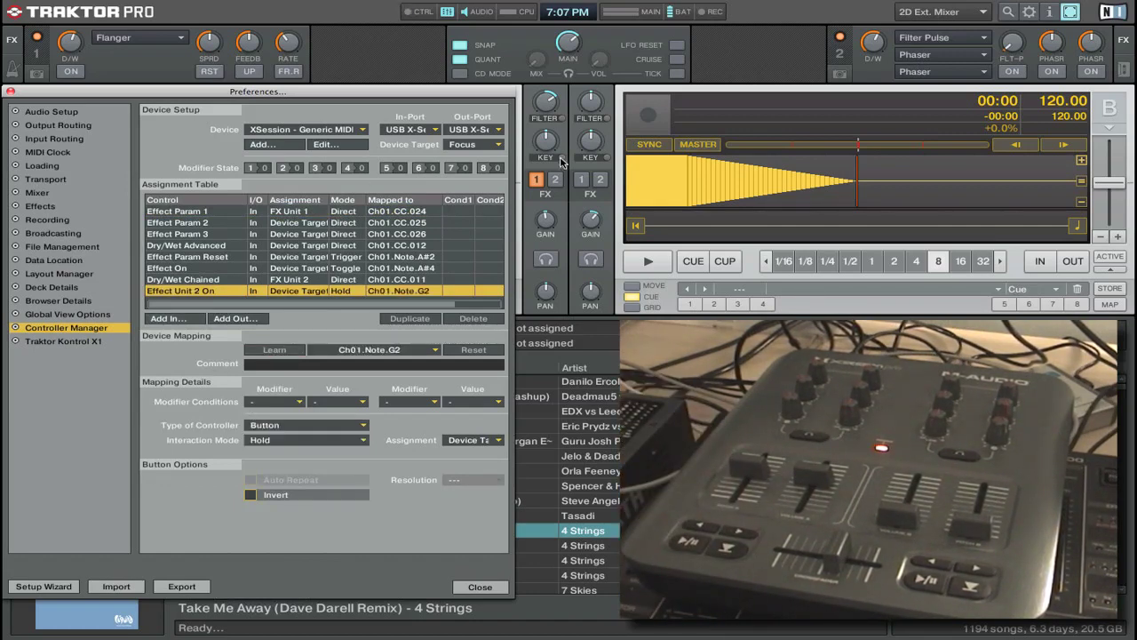
{"action": "left_click", "coordinate": [484, 443]}
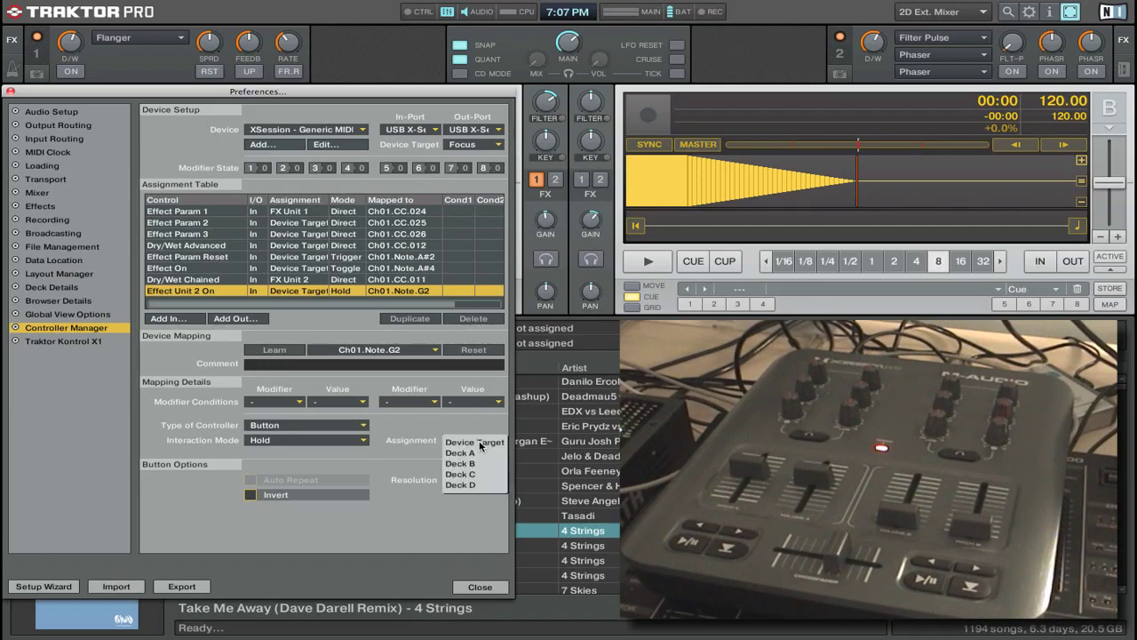
{"action": "left_click", "coordinate": [470, 464]}
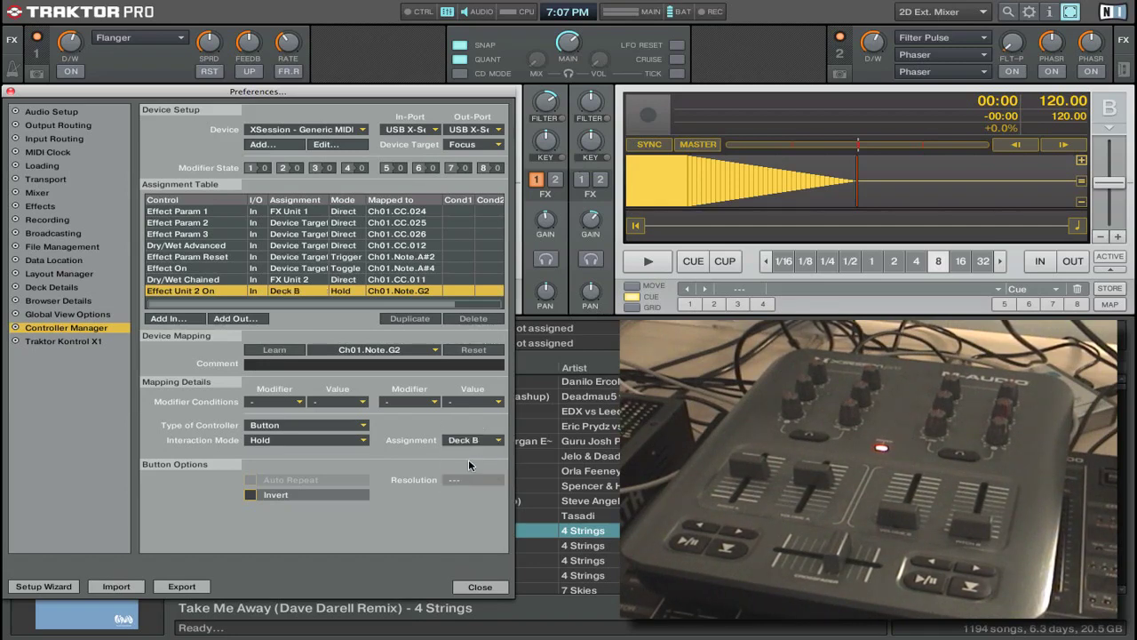